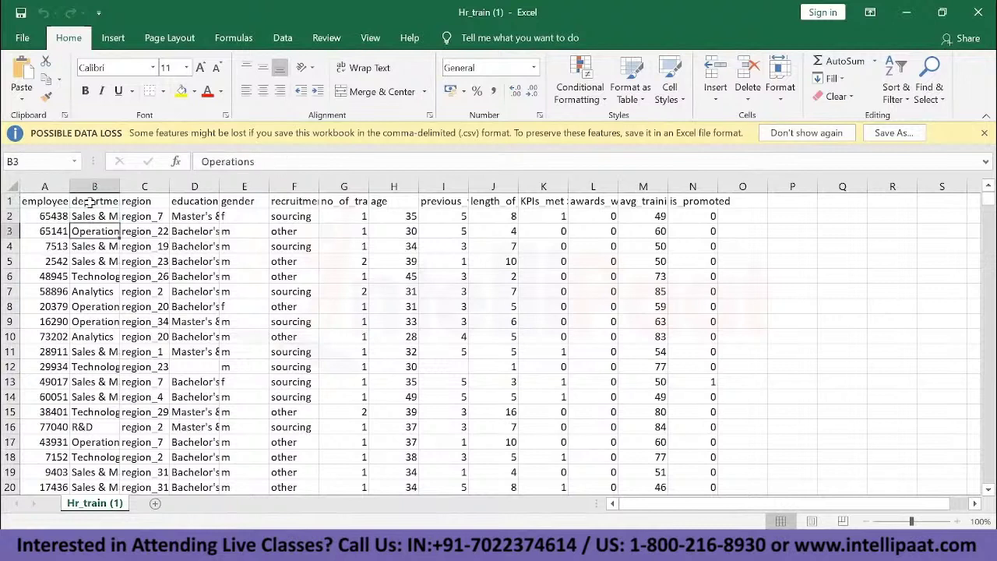
Review the department values row by row in the first 16 rows of the HR training data.
key(Down)
key(Down)
key(Down)
key(Down)
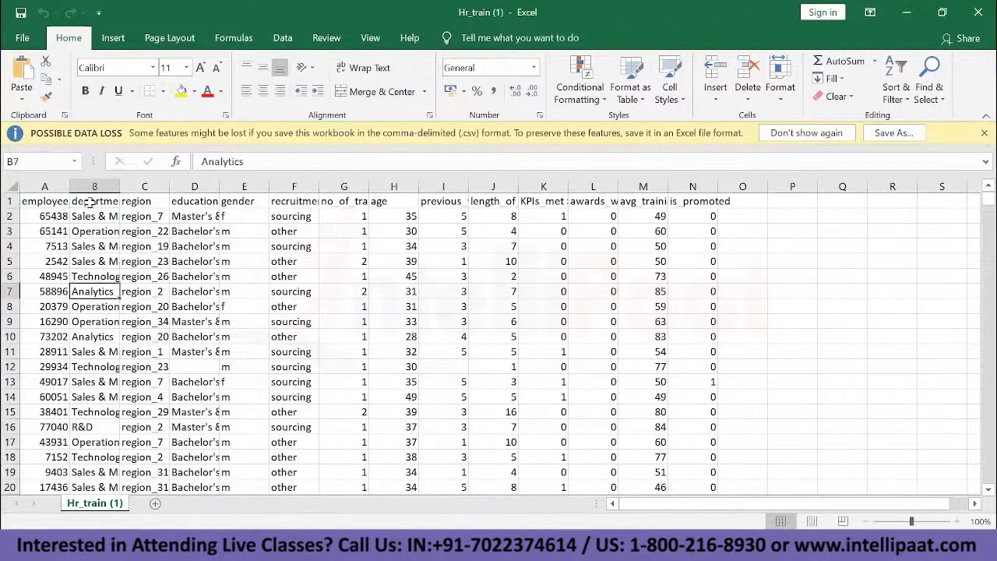
key(Down)
key(Down)
key(Down)
key(Down)
key(Down)
key(Down)
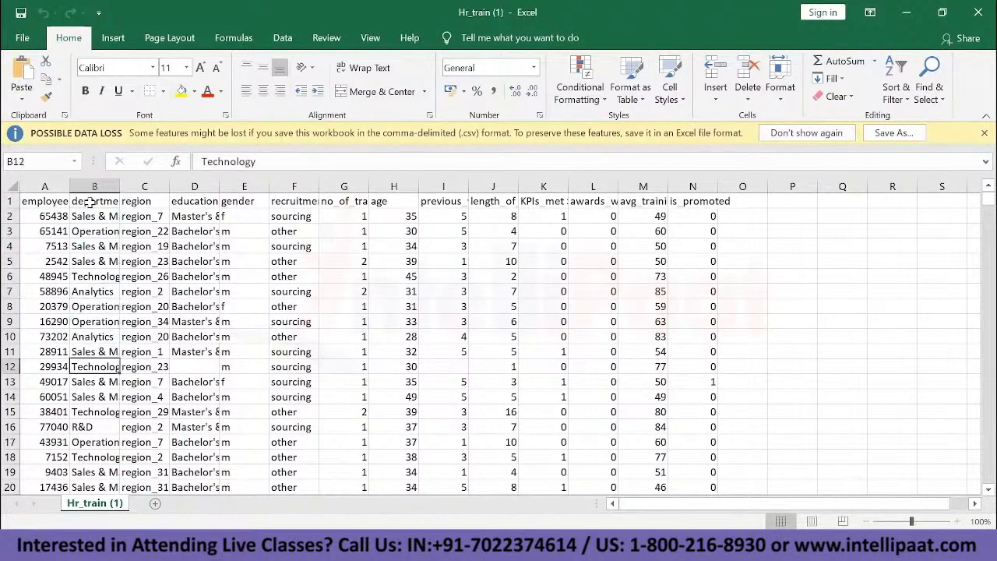
key(Up)
key(Down)
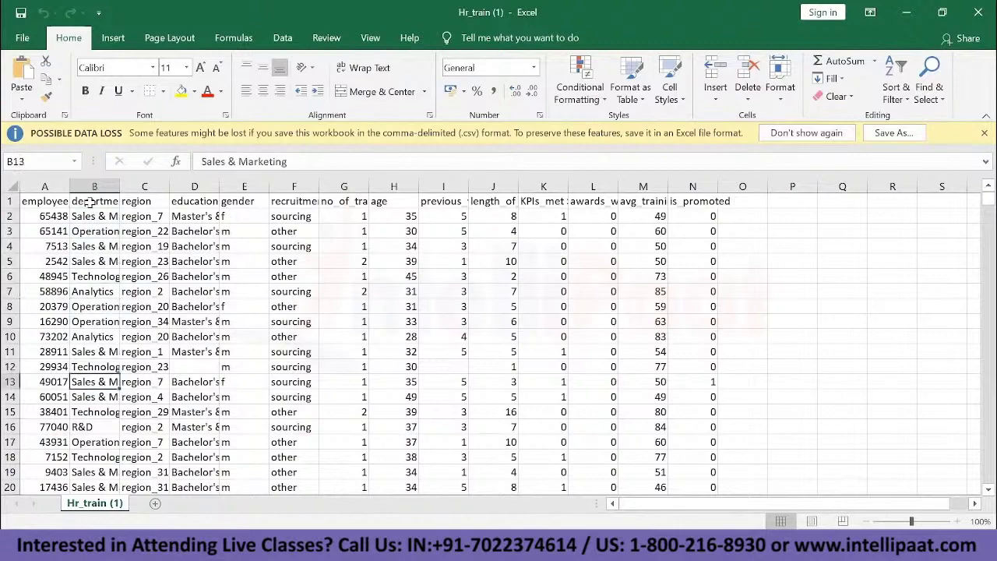
key(Up)
key(Down)
key(Down)
key(Down)
key(Down)
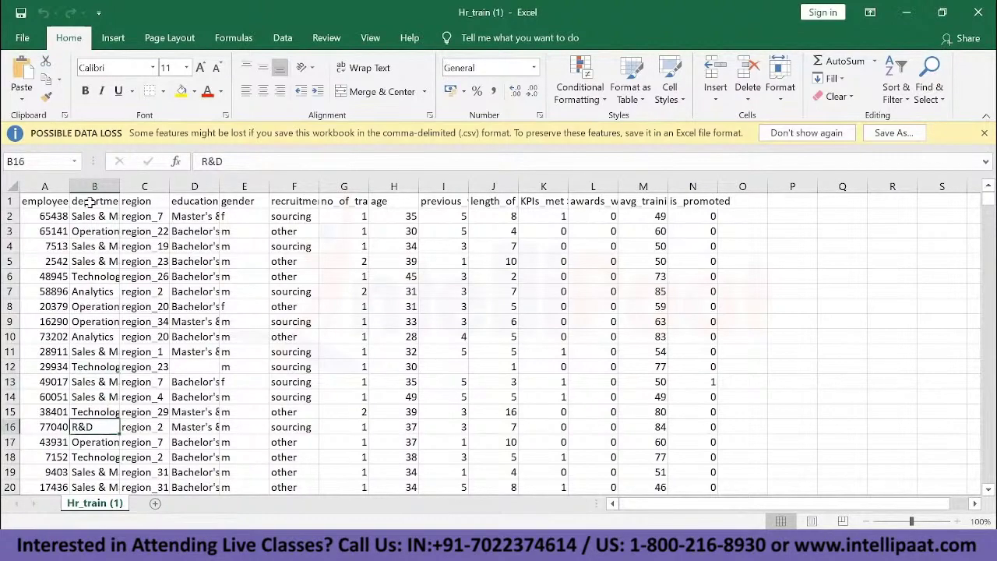
Examine the department column further down the sheet, through about row 65, for other department names.
scroll(238, 399, down, 4)
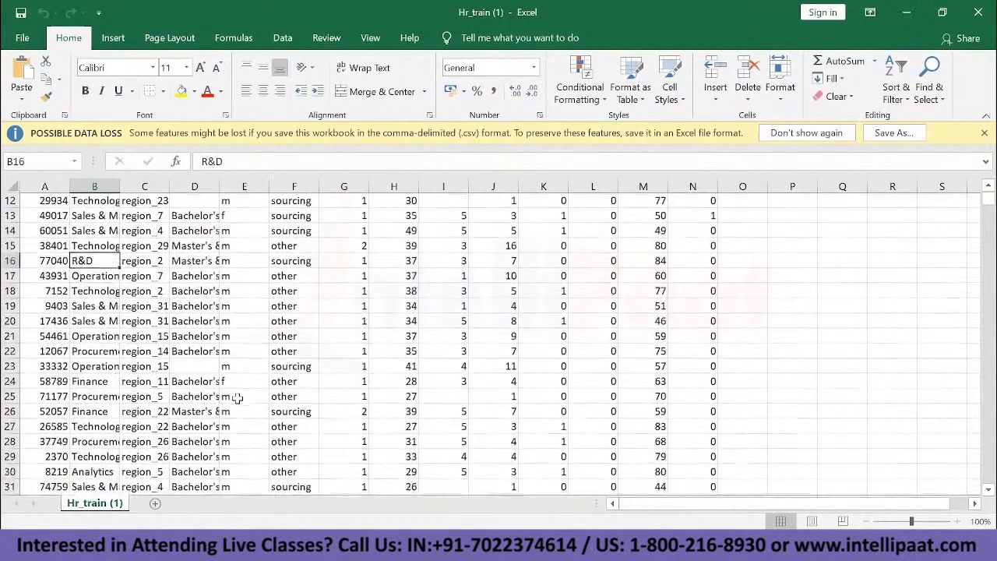
scroll(238, 398, down, 1)
click(103, 399)
key(Down)
key(Down)
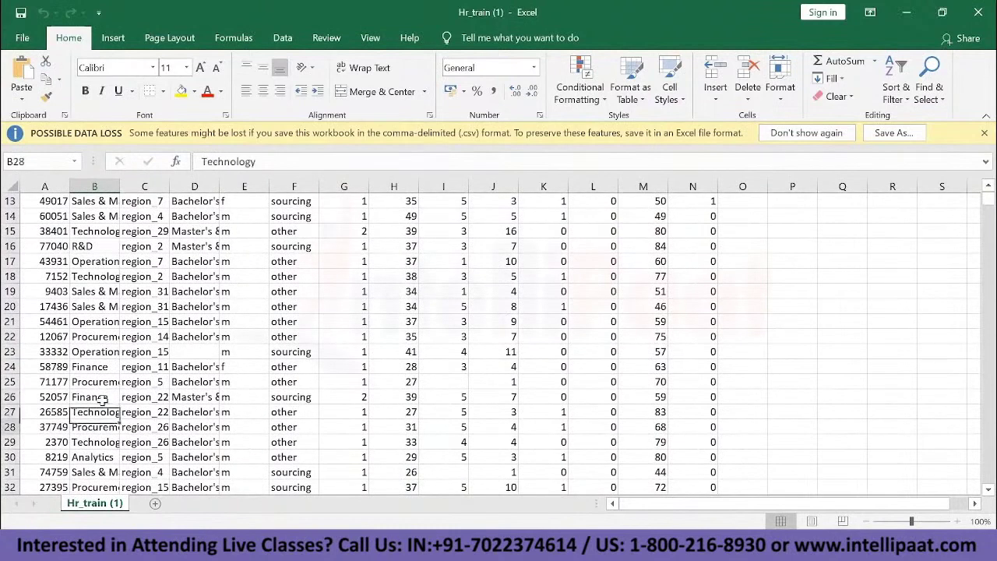
scroll(209, 401, down, 11)
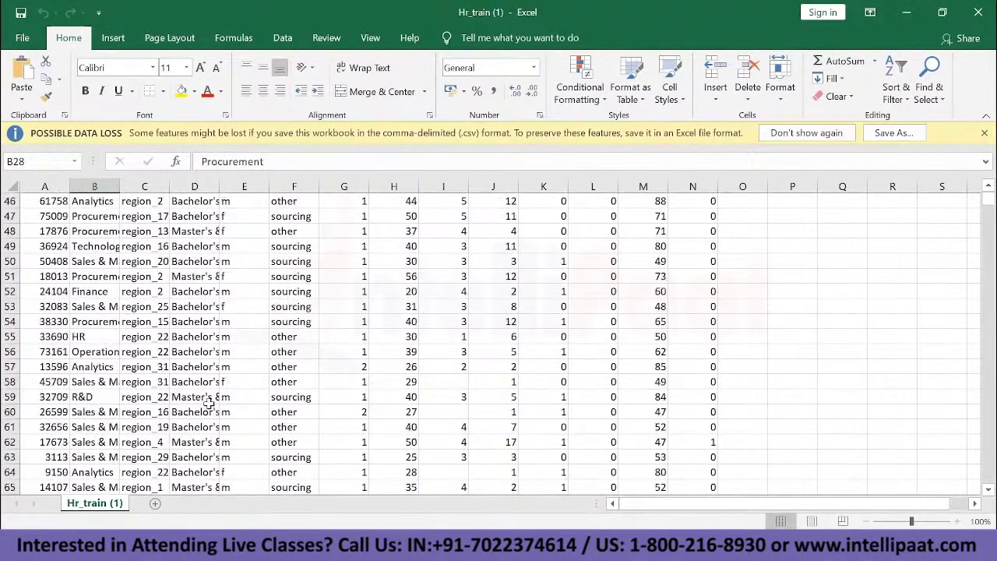
click(109, 337)
scroll(234, 284, up, 15)
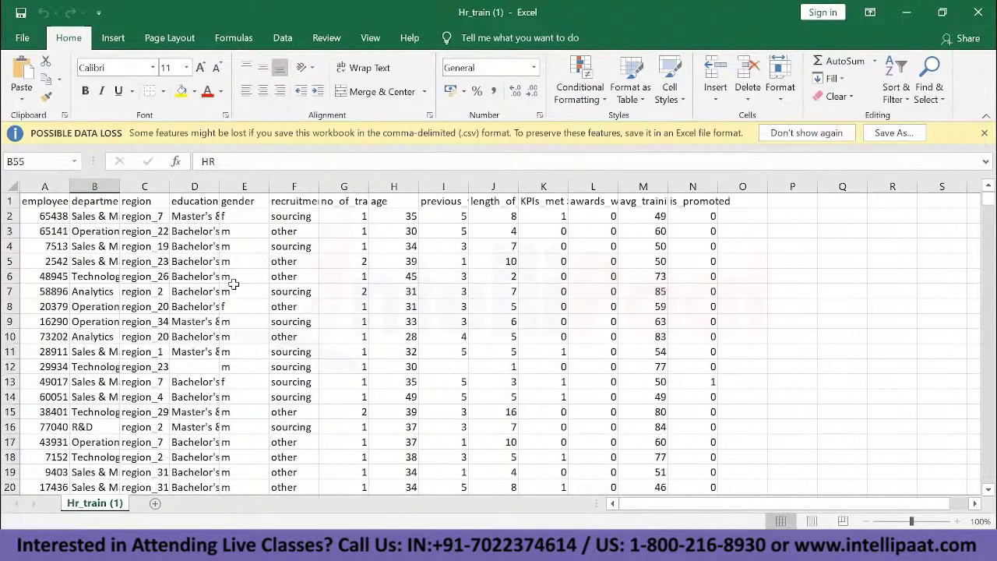
Review the region column from its header through the entries in the first eight rows.
click(138, 202)
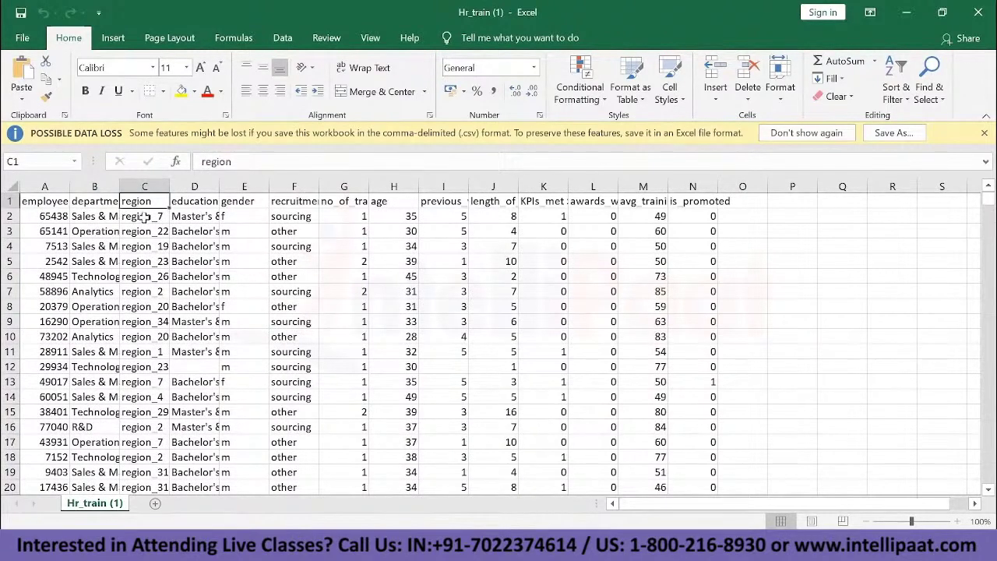
click(144, 217)
key(Down)
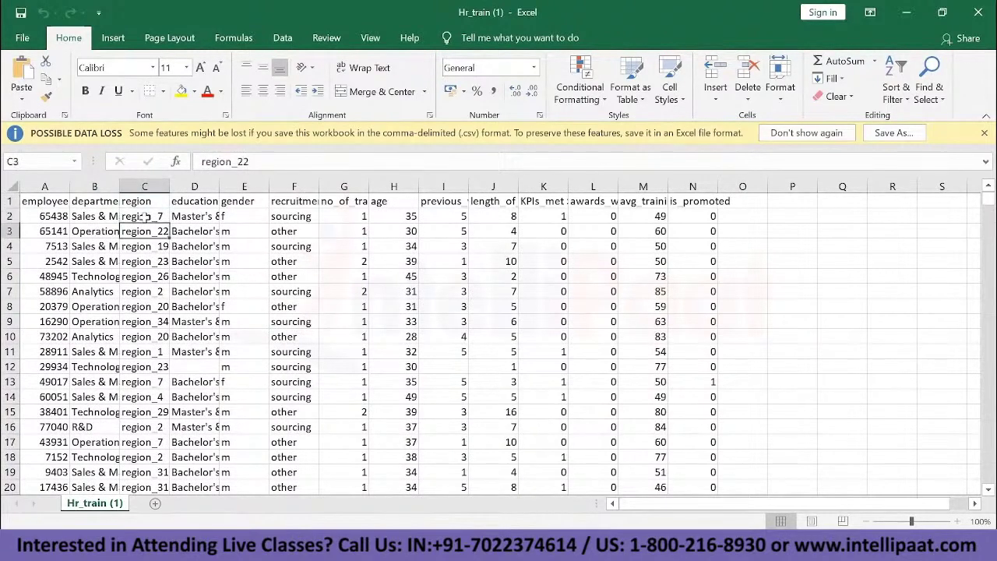
key(Down)
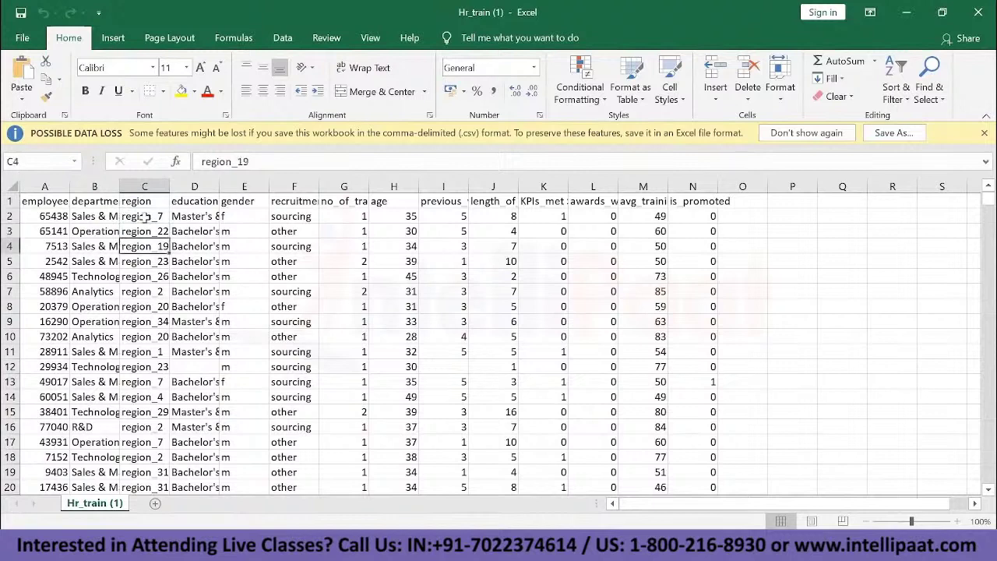
key(Down)
key(Down)
key(Down)
key(Down)
key(Down)
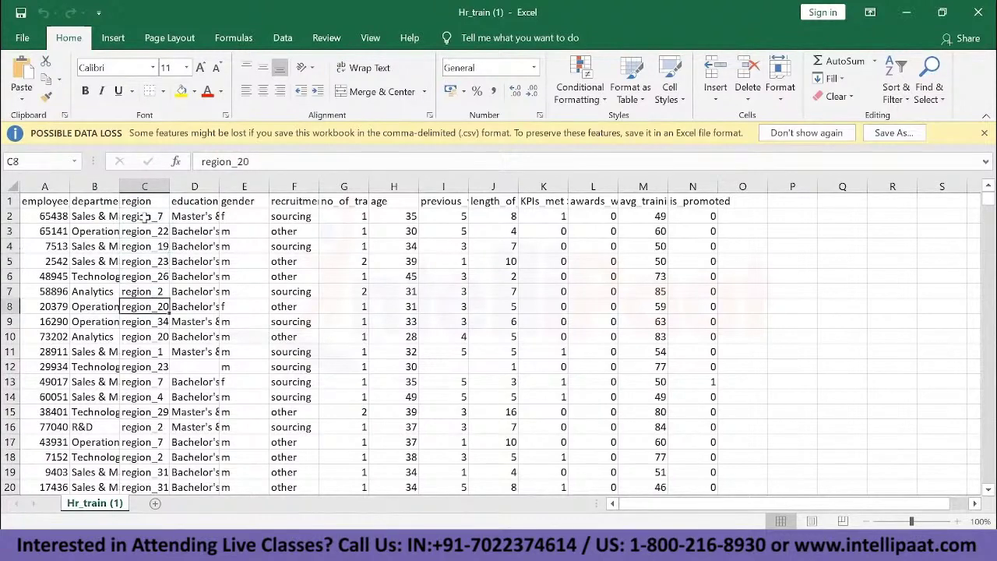
key(Up)
key(Up)
key(Up)
key(Up)
key(Up)
key(Up)
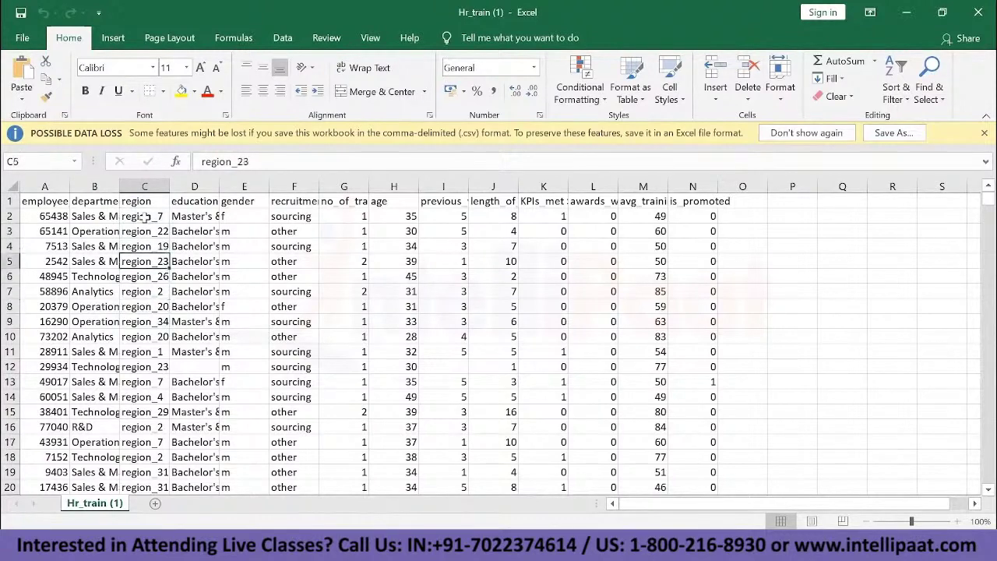
key(Up)
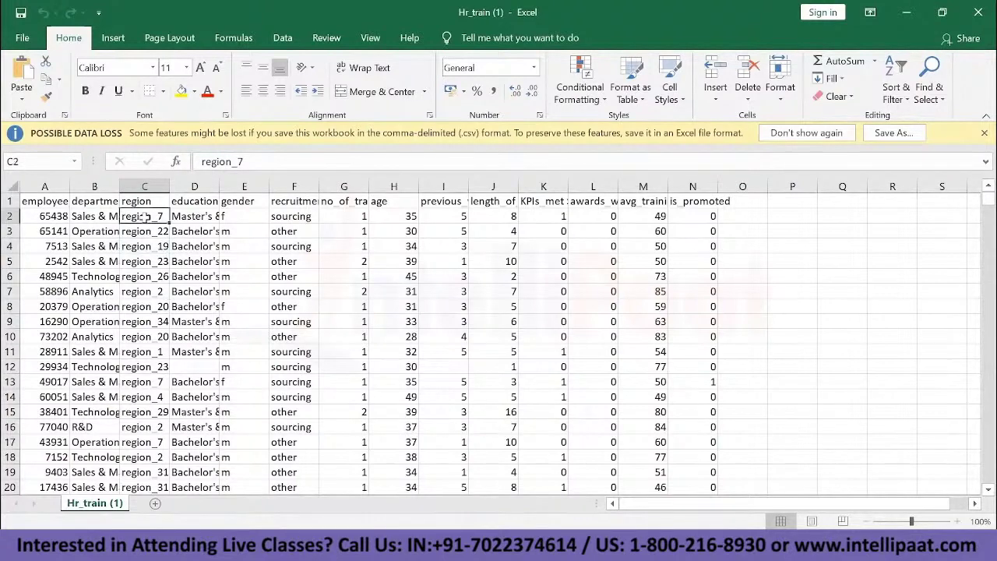
Review the education column's header and values, including the blank entry in row 12.
key(Right)
key(Up)
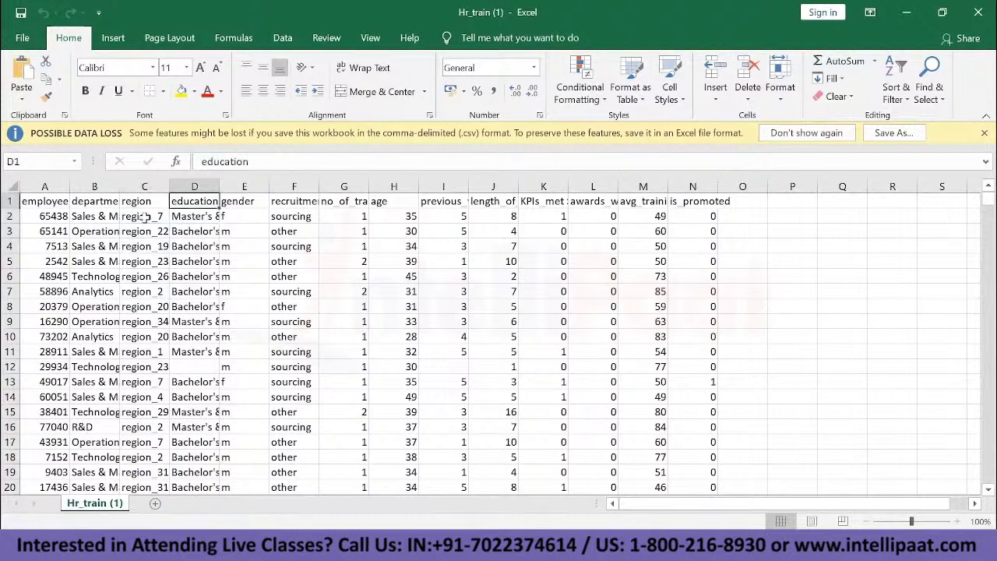
key(Down)
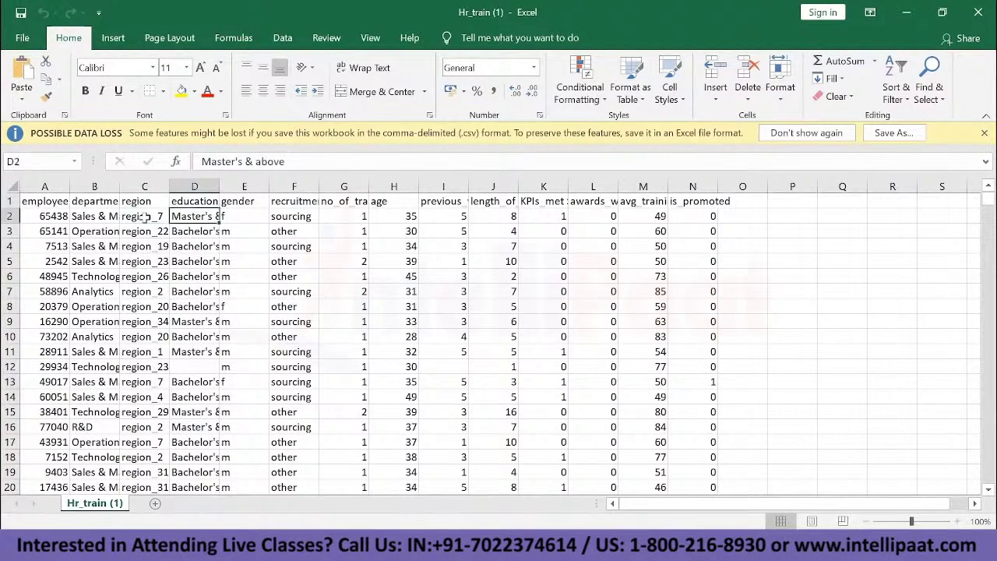
key(Down)
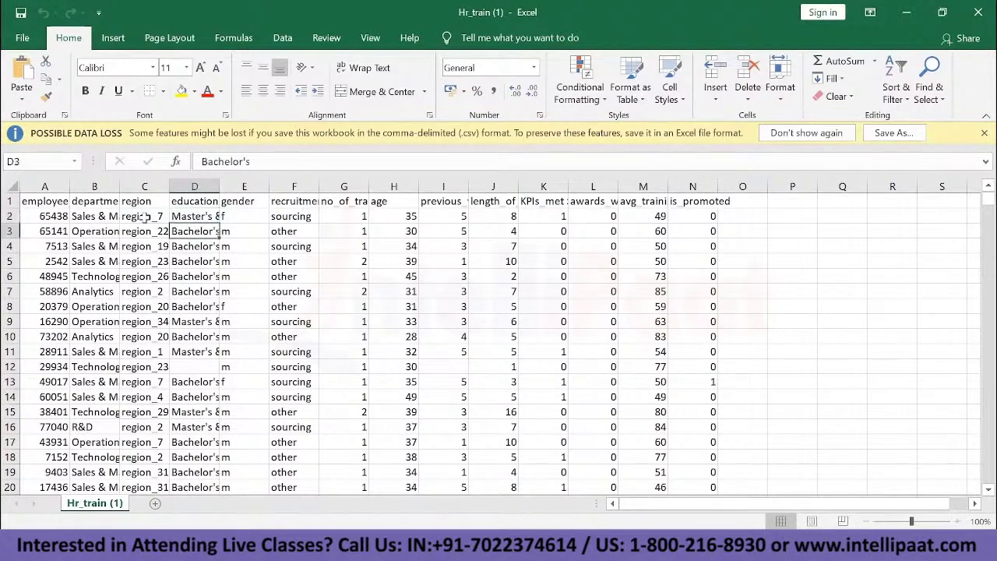
key(Up)
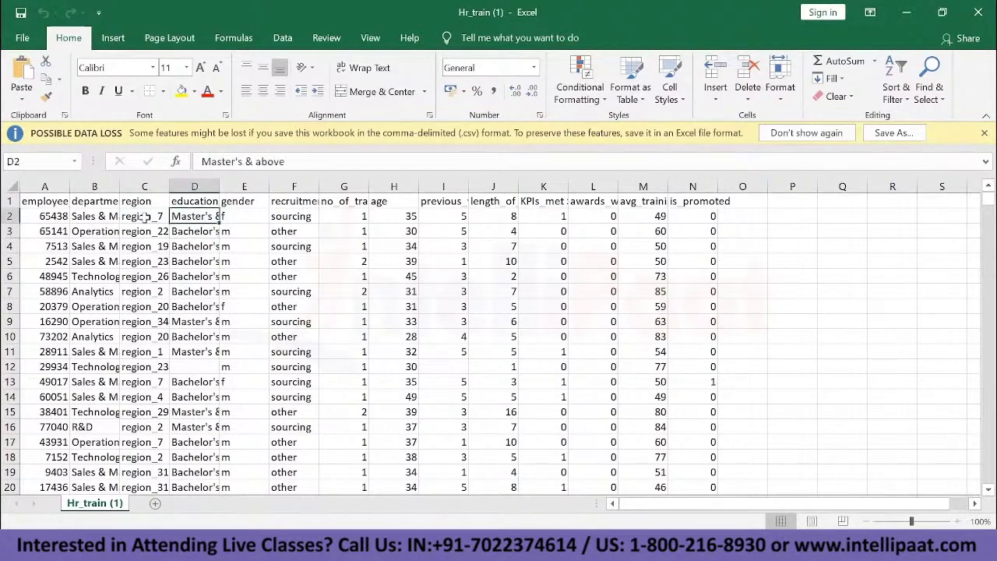
key(Down)
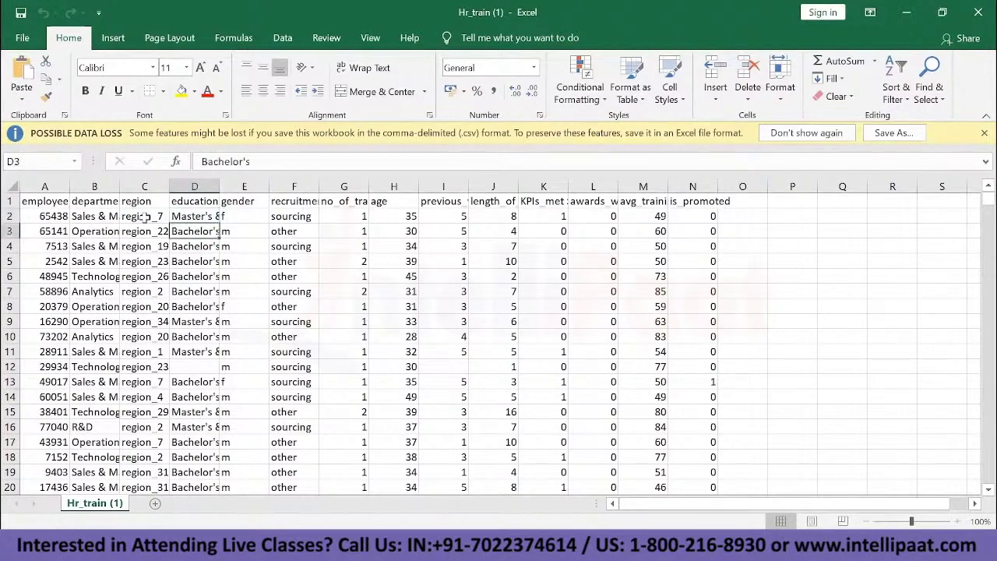
click(195, 371)
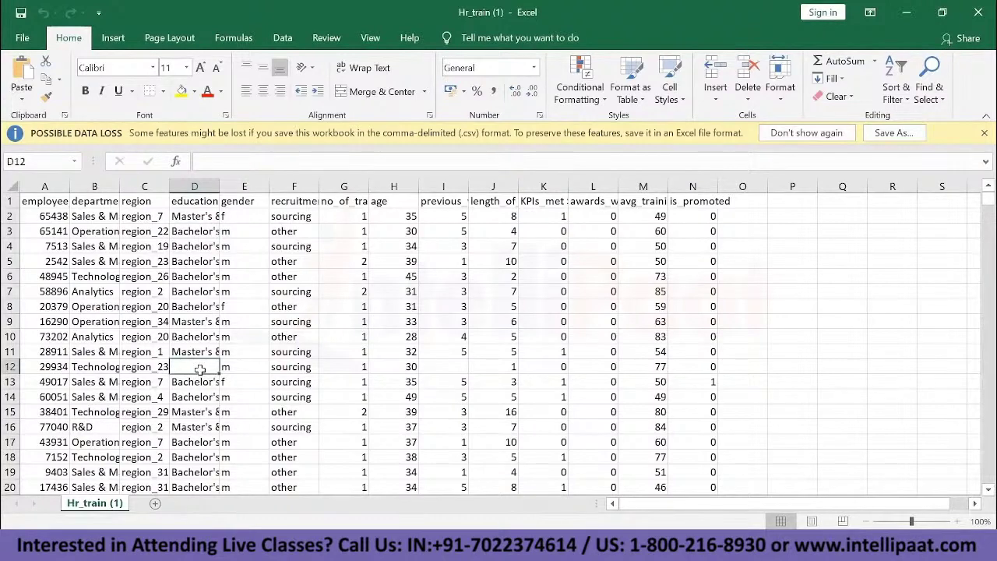
scroll(200, 369, down, 8)
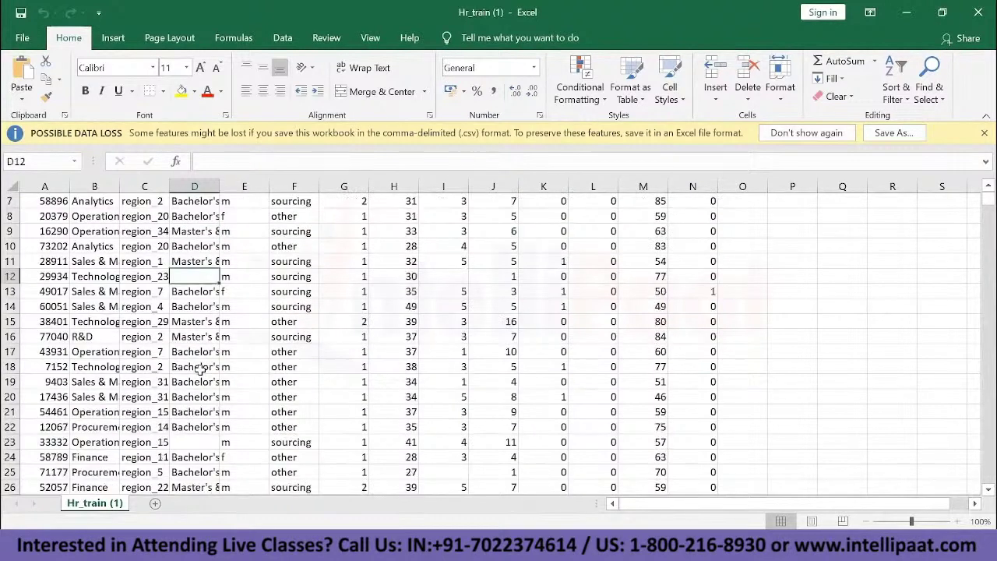
scroll(222, 218, up, 8)
Check the gender header and the recruitment_channel column with its first two values.
click(236, 204)
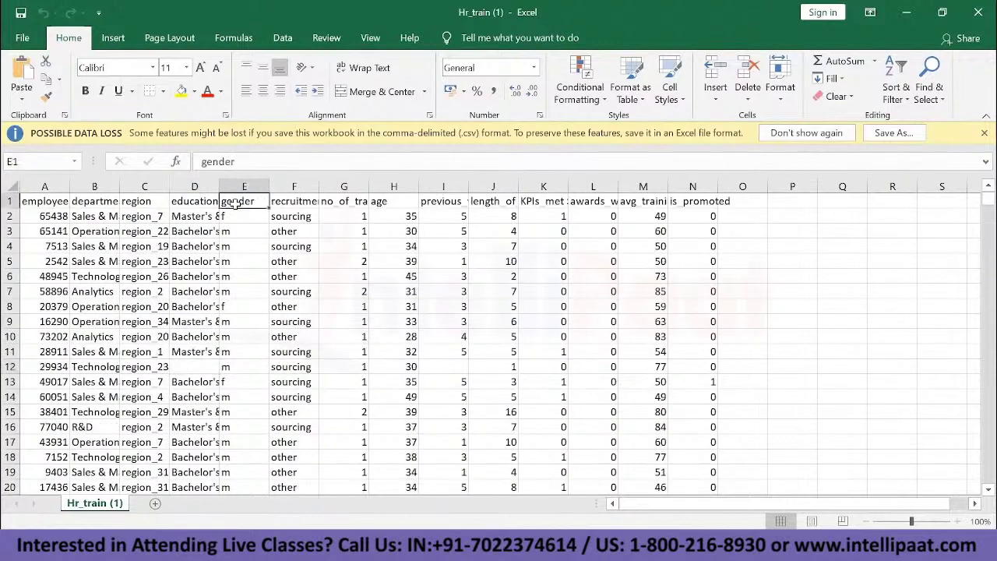
click(299, 200)
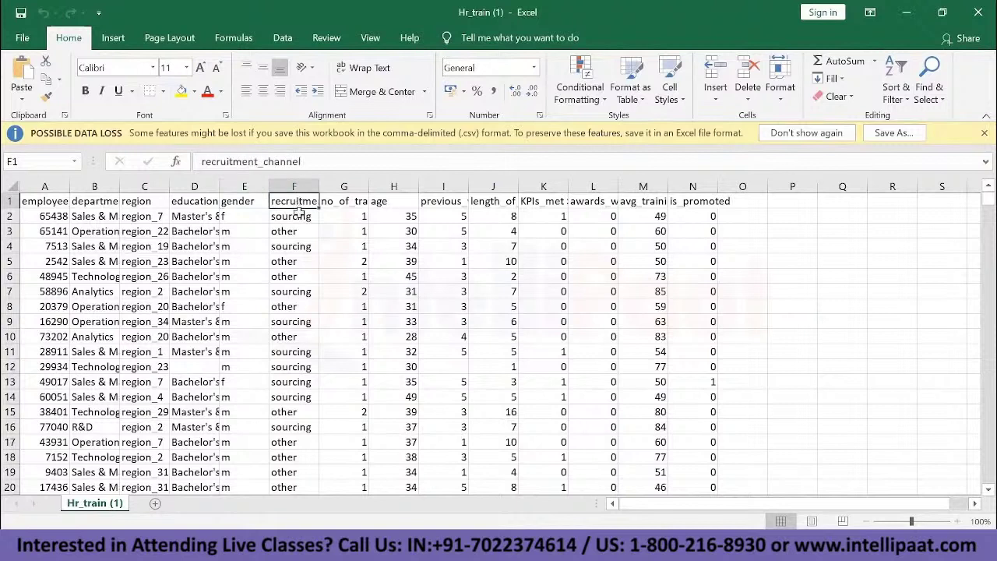
click(299, 215)
click(298, 232)
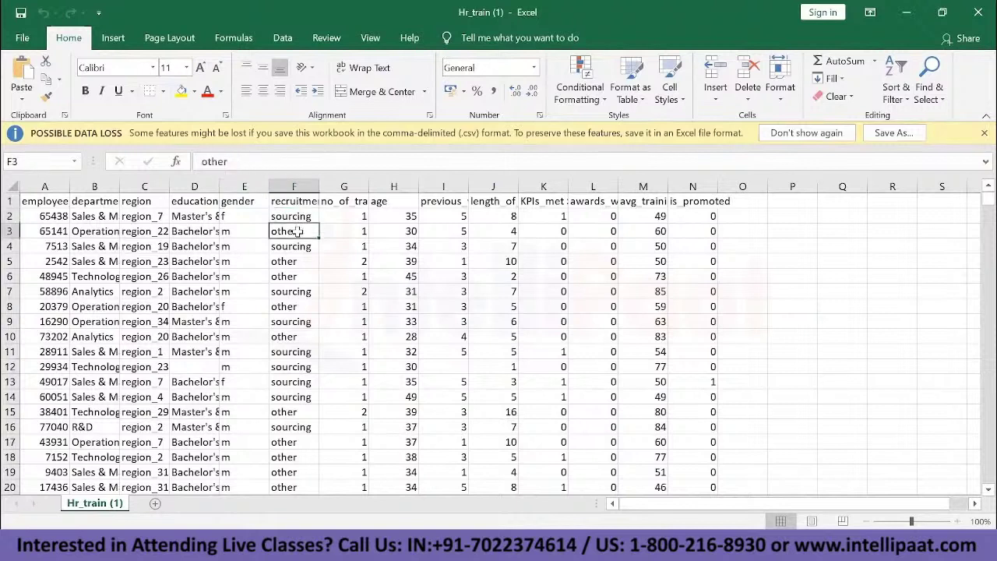
Examine the no_of_trainings column down past row 140 for the different training counts.
click(340, 201)
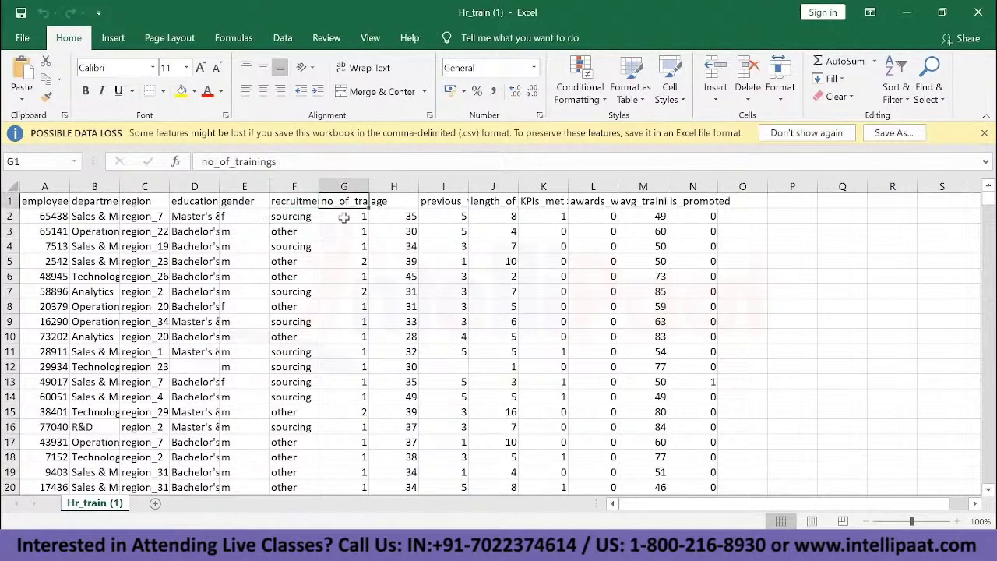
click(344, 217)
scroll(358, 258, down, 7)
scroll(358, 258, down, 7)
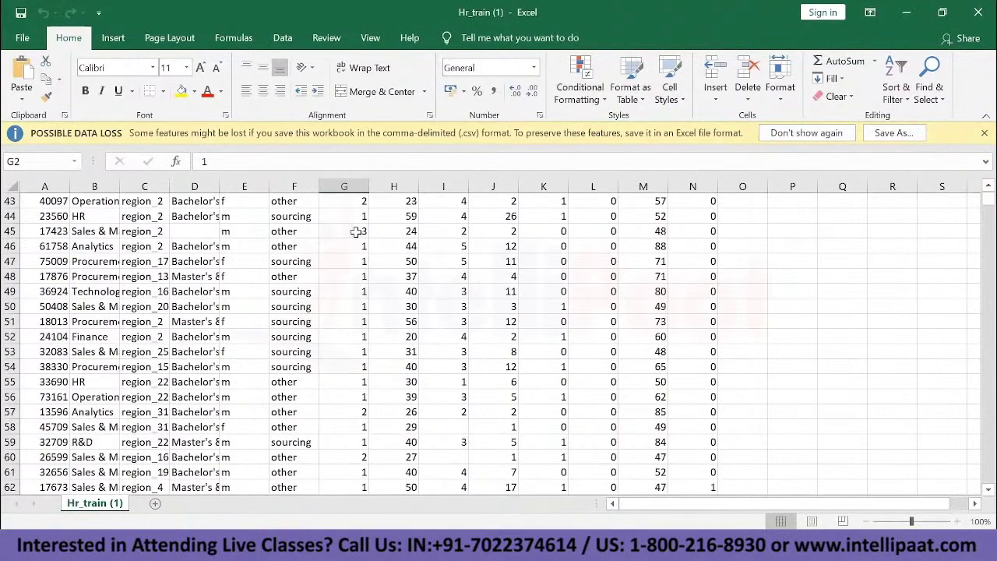
click(356, 230)
scroll(369, 373, down, 6)
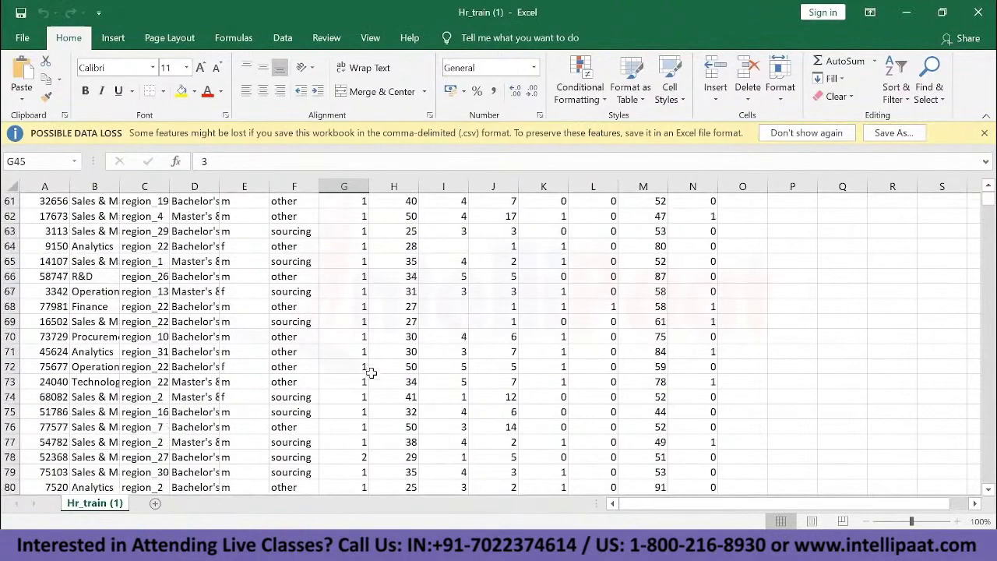
scroll(372, 374, down, 9)
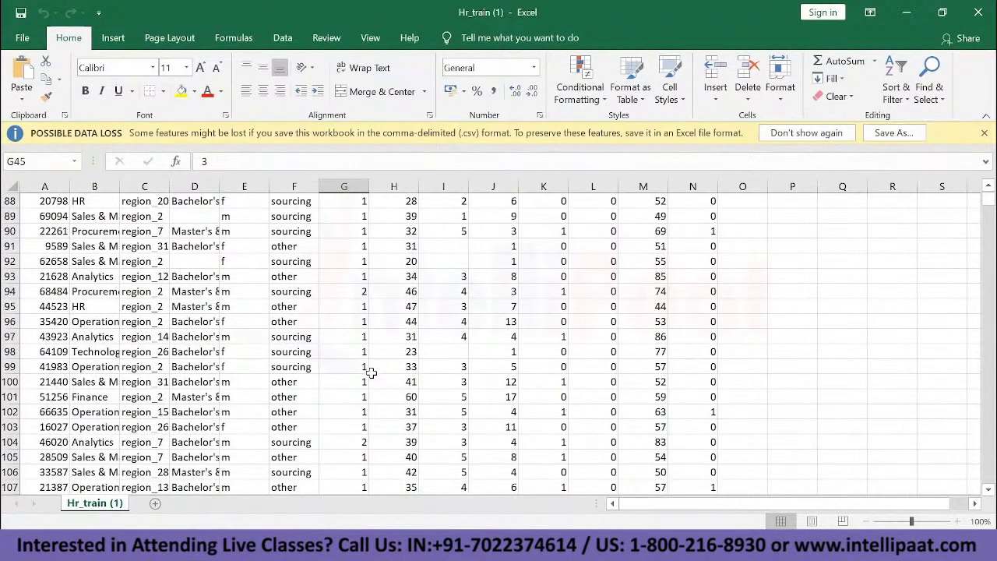
scroll(371, 373, down, 3)
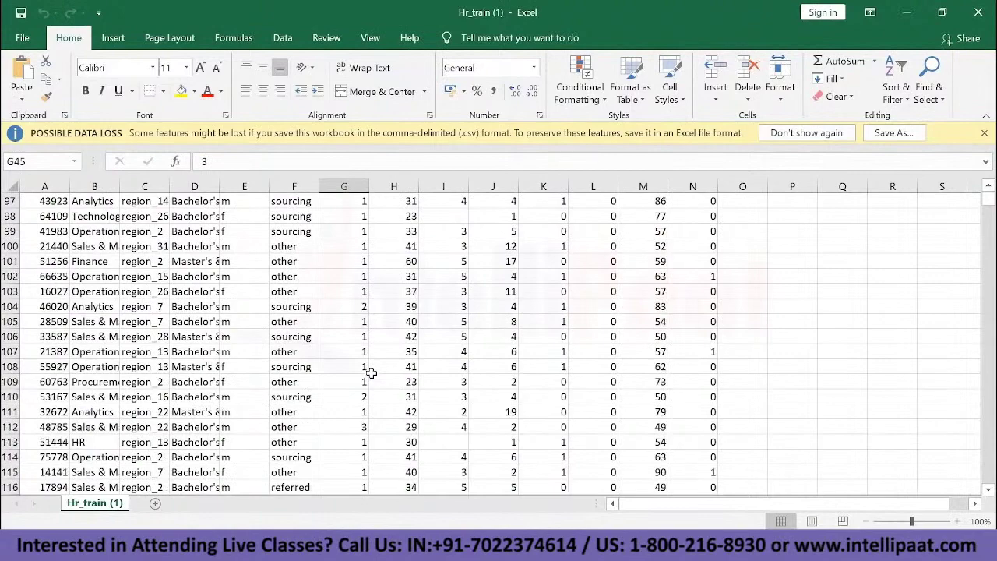
scroll(372, 373, down, 8)
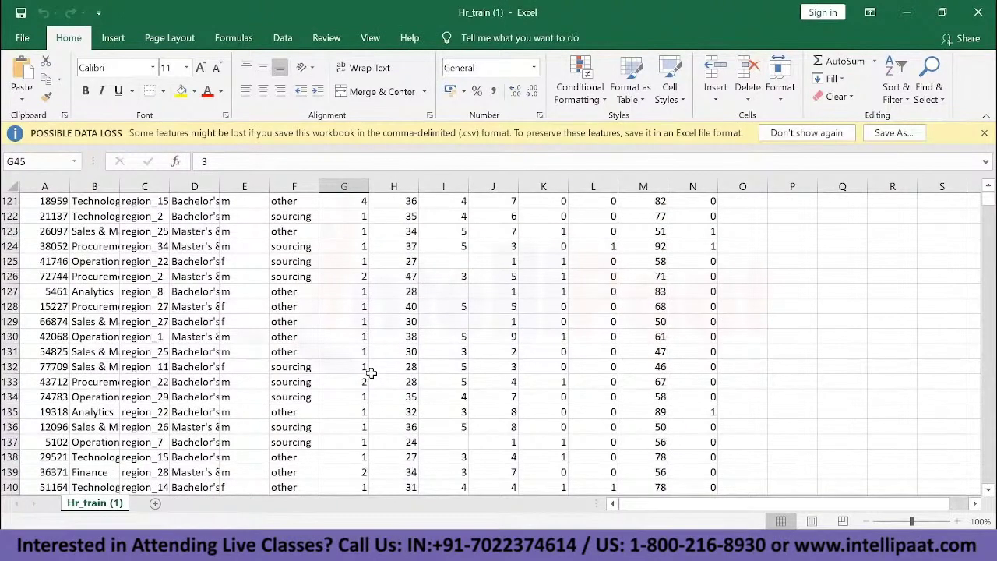
click(372, 367)
right_click(371, 366)
scroll(371, 365, down, 6)
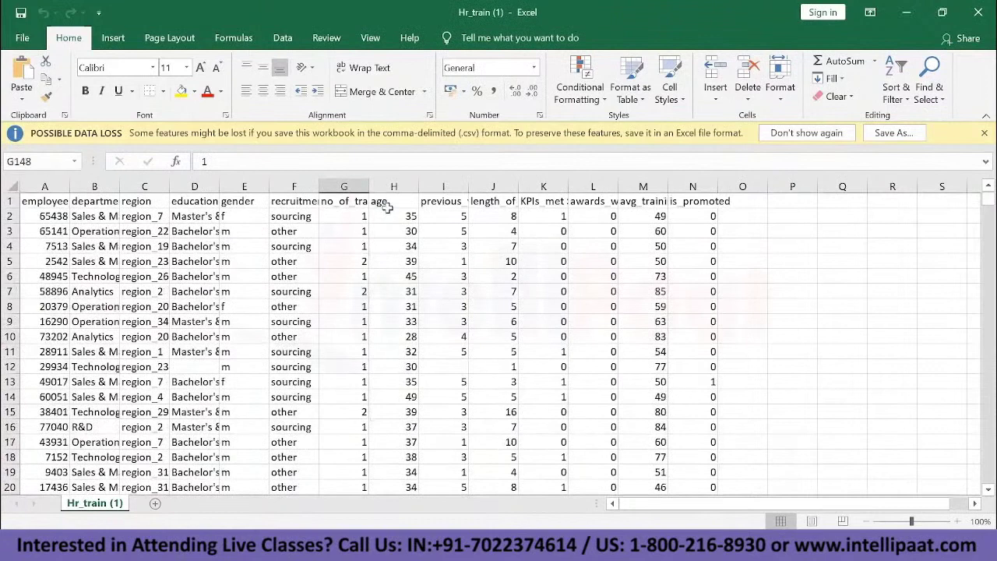
Check the age header and the previous_year_rating column with its first three ratings.
click(382, 204)
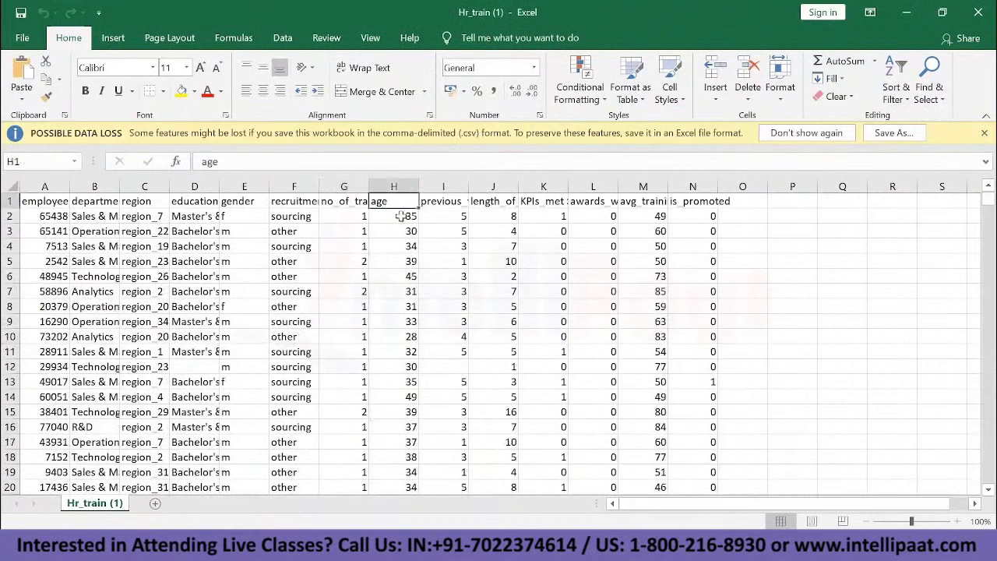
click(445, 203)
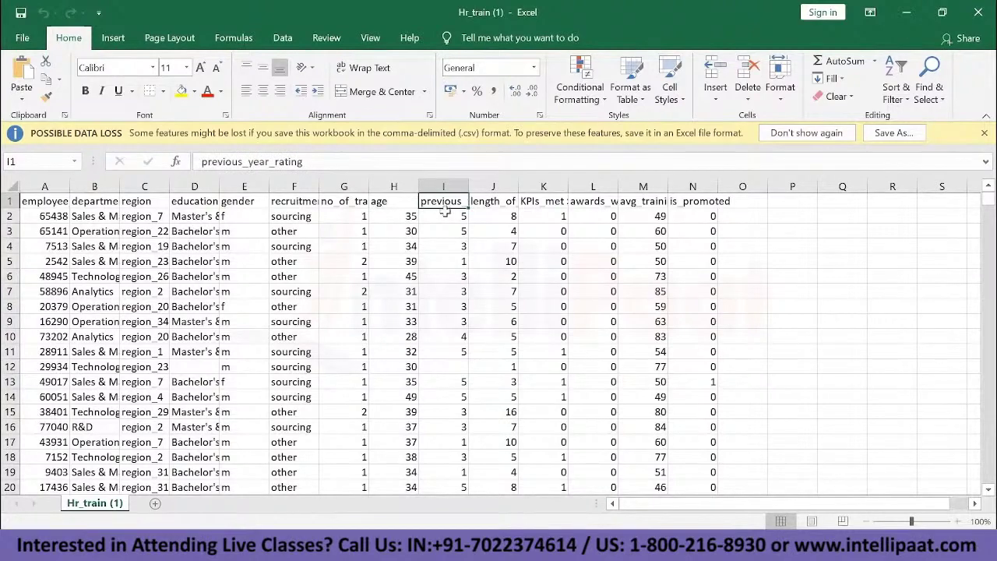
click(446, 218)
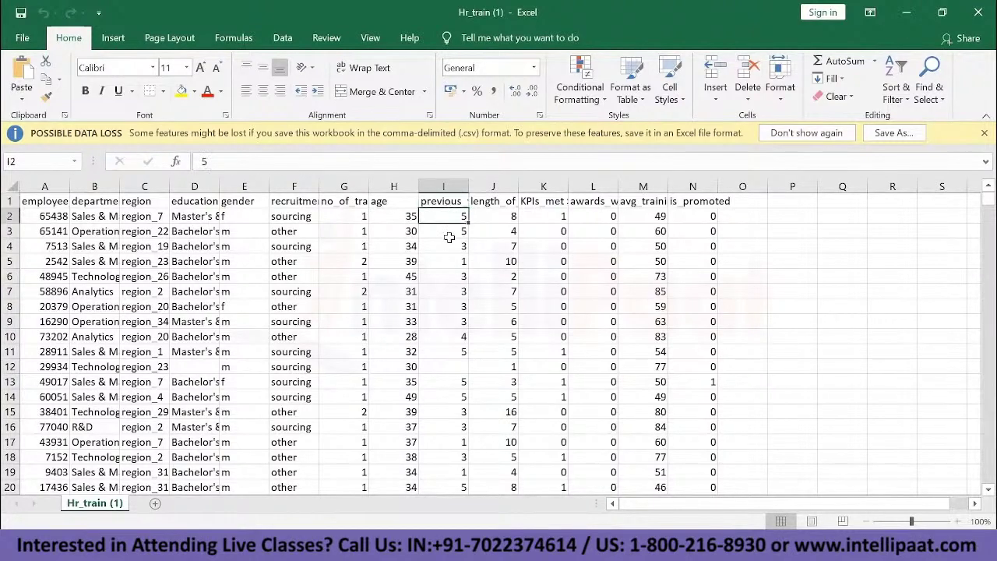
click(449, 232)
click(450, 246)
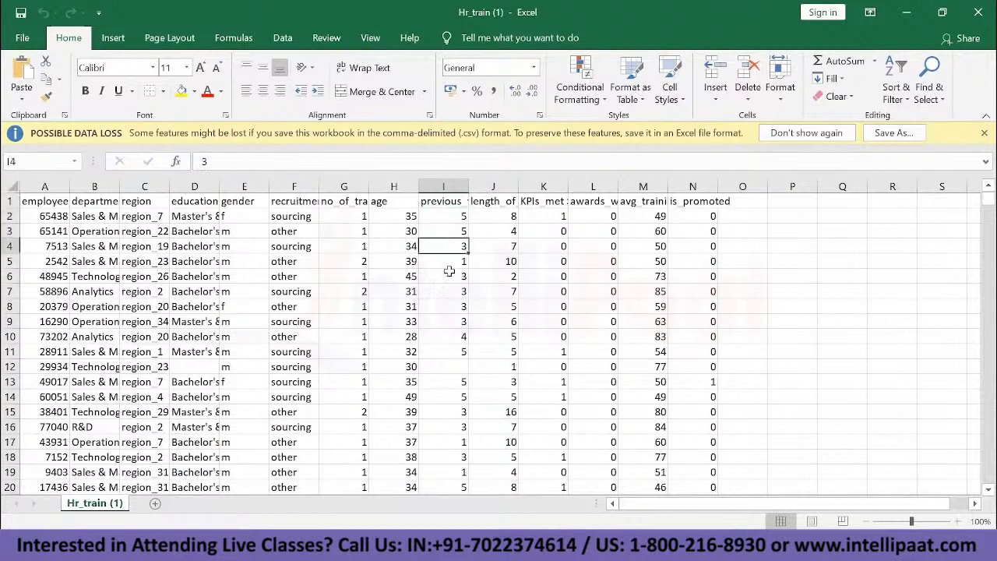
Review the previous_year_rating values from row 6 down to the blank entry in row 12.
click(450, 273)
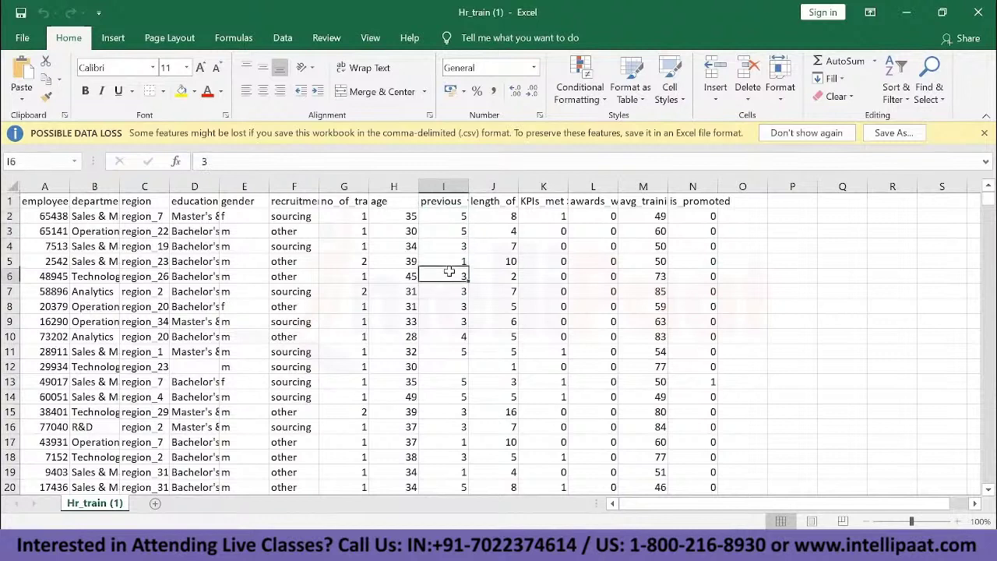
click(451, 368)
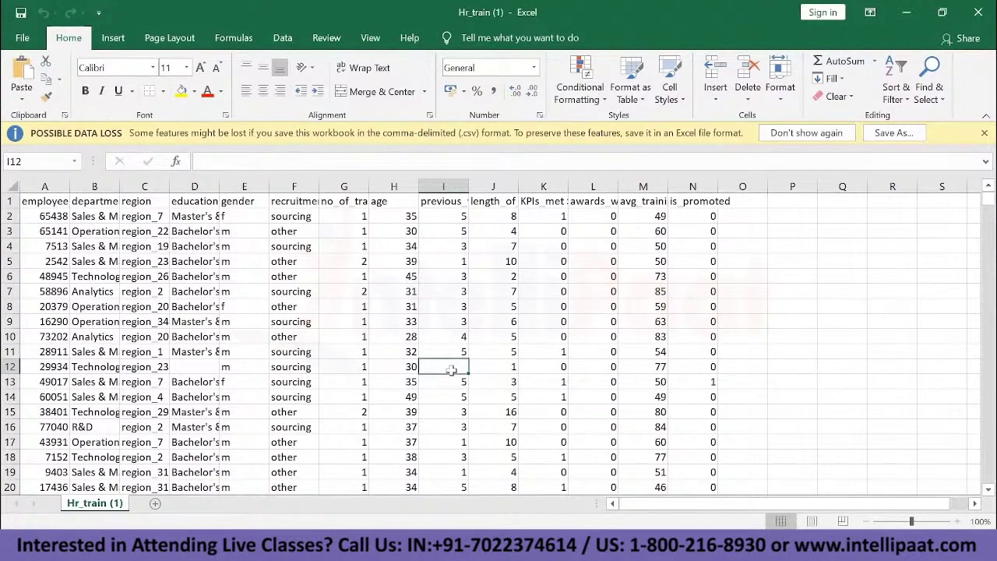
click(460, 339)
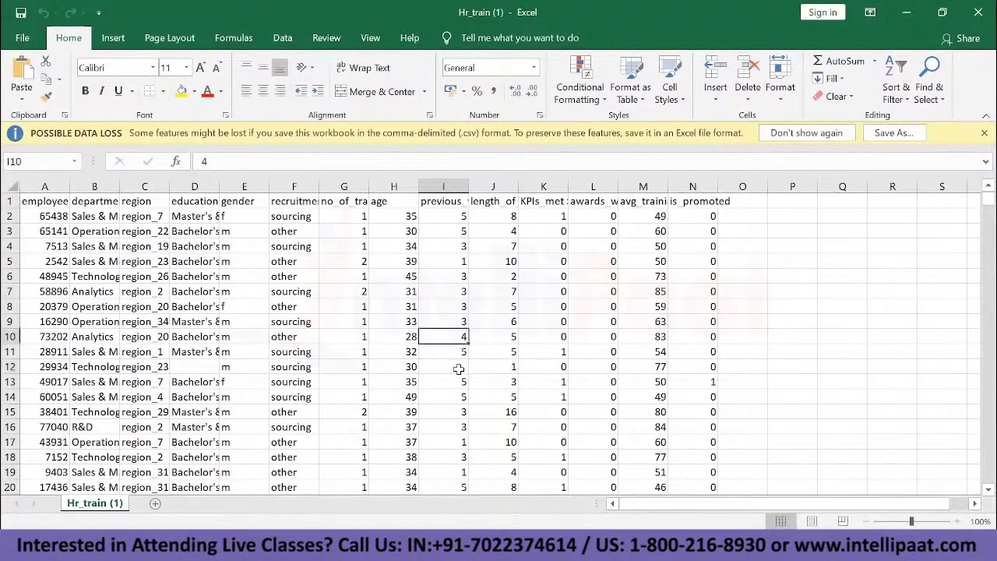
click(459, 369)
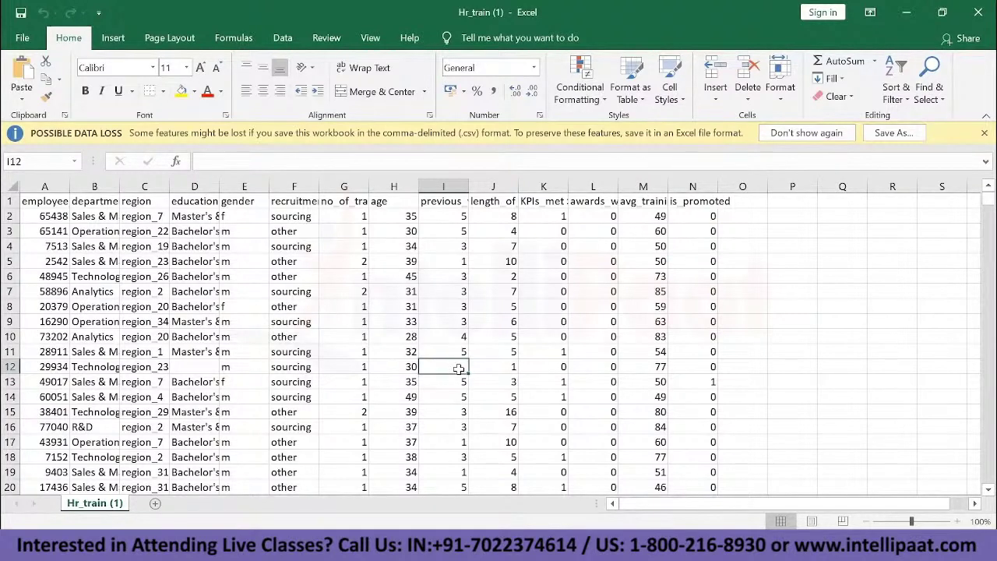
key(Right)
key(Left)
Check the KPIs_met >80% header and its values in the first three data rows.
click(544, 201)
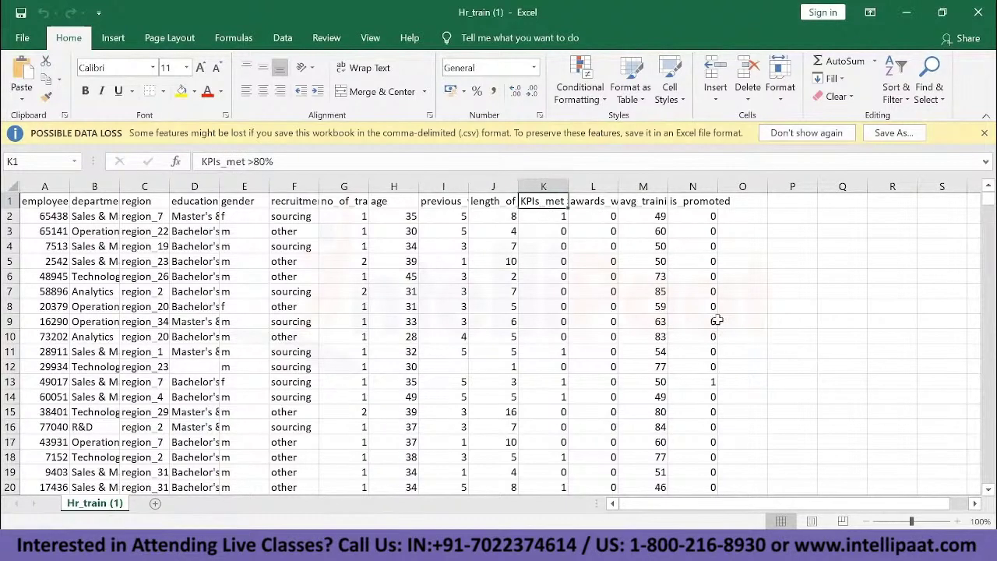
click(548, 231)
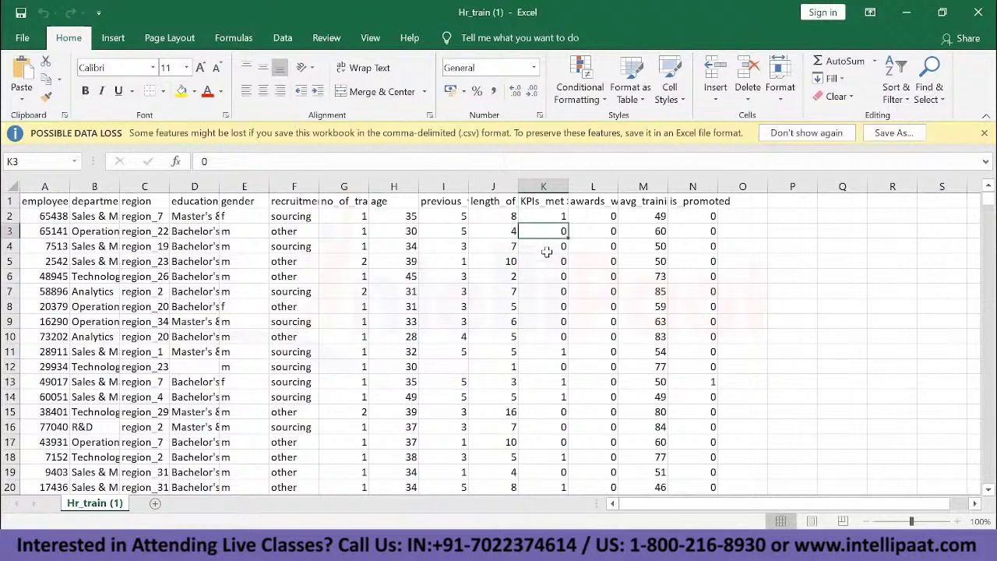
click(547, 248)
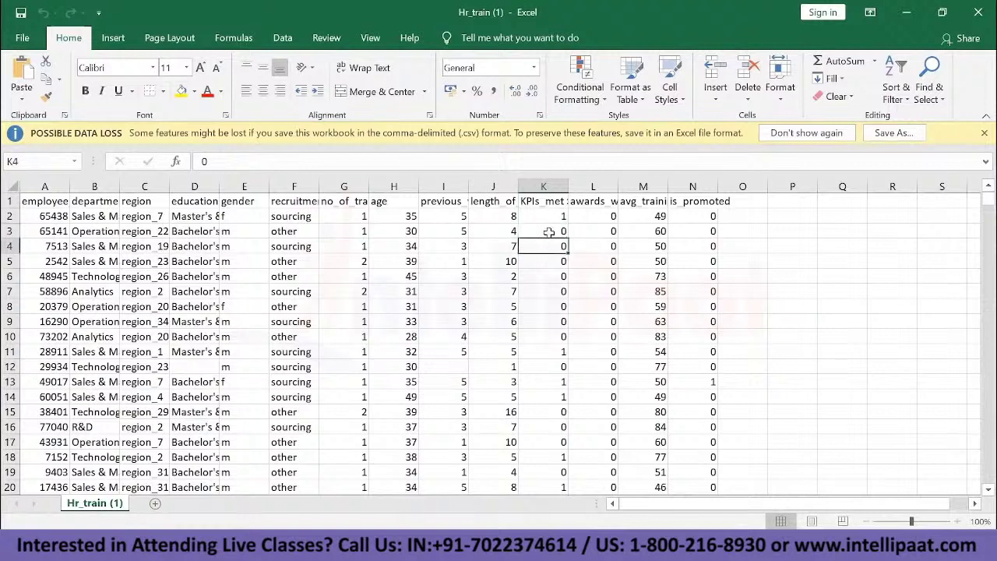
click(549, 218)
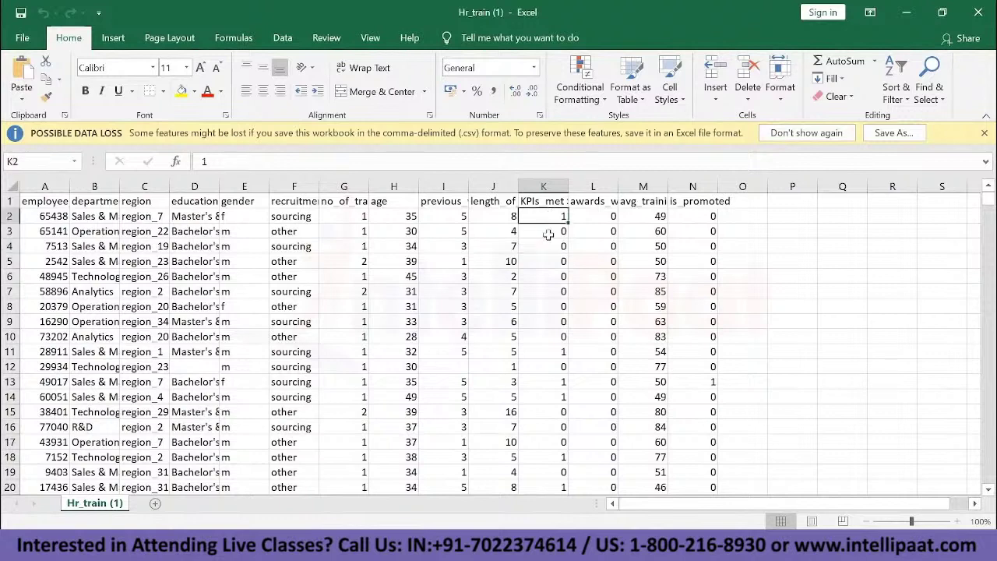
Examine the awards_won? column from its header down to the entry in row 68.
click(595, 204)
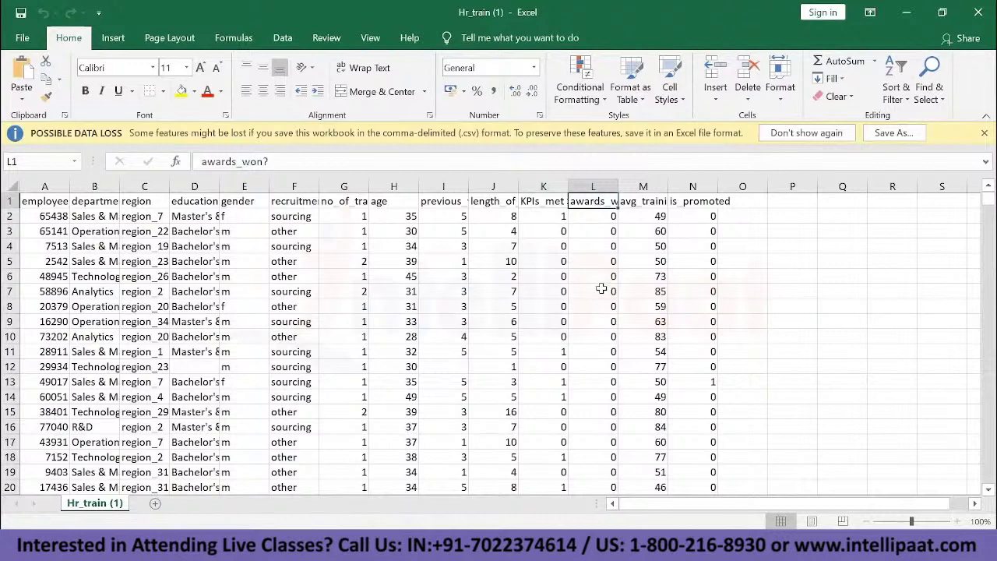
scroll(601, 289, down, 20)
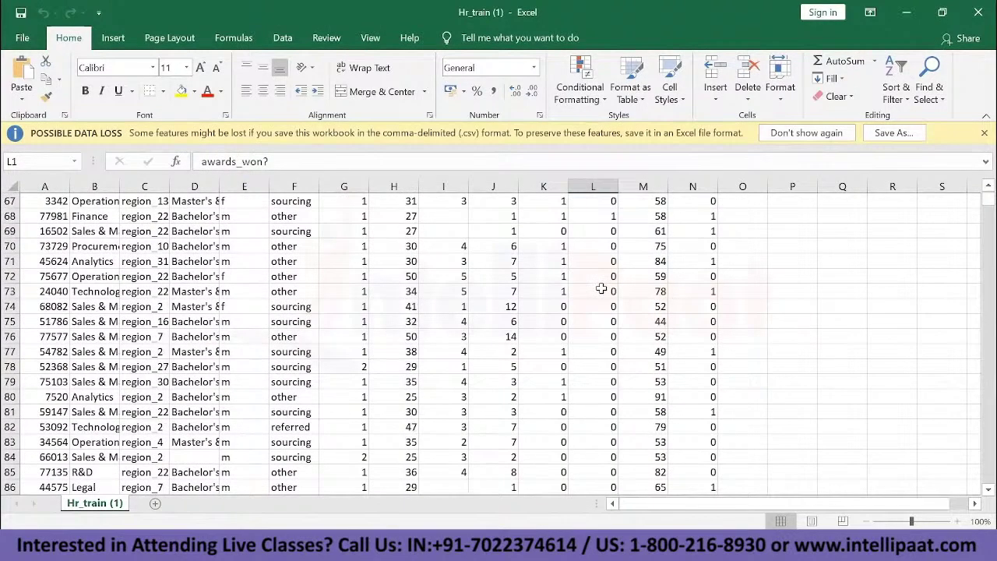
click(596, 216)
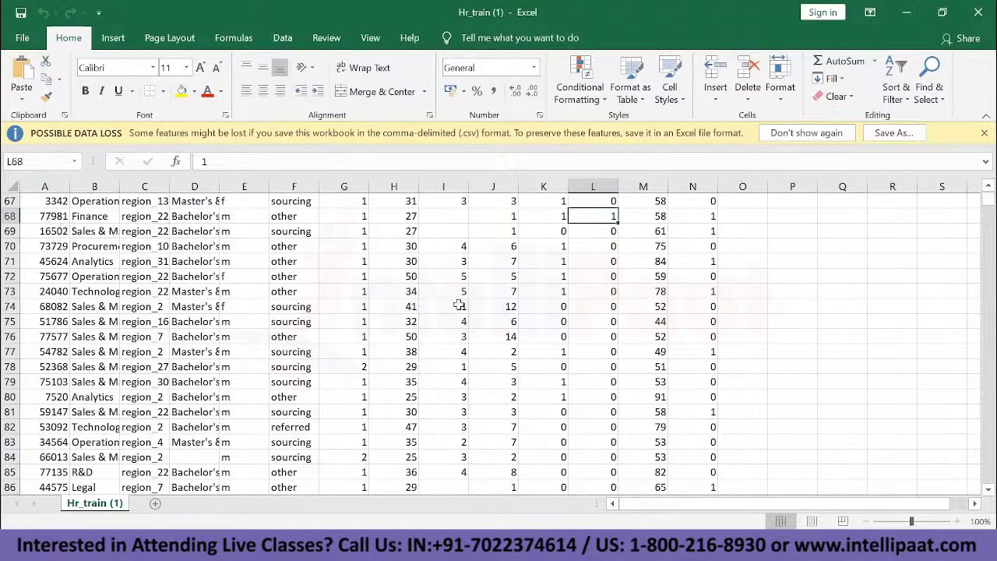
scroll(592, 273, up, 20)
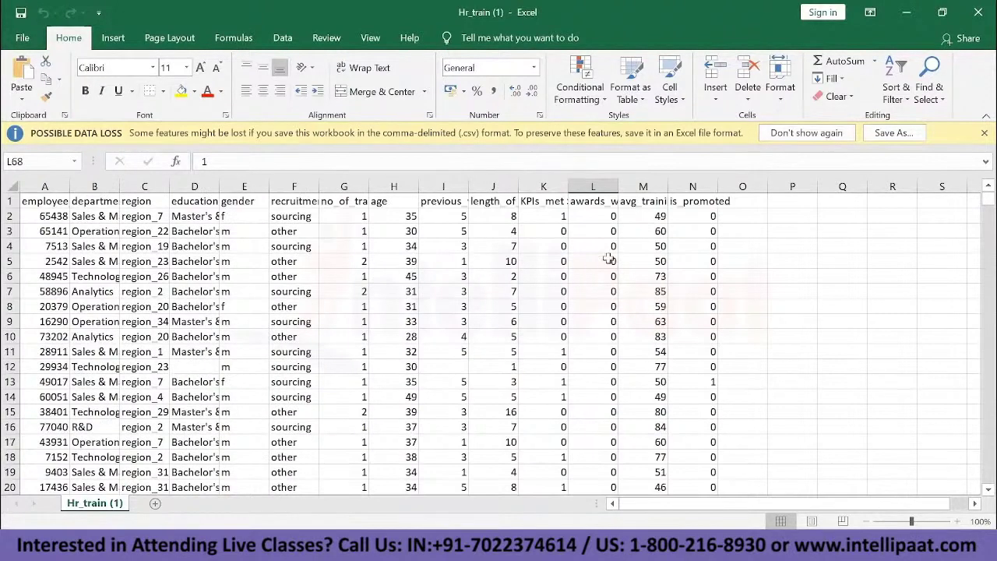
Review the avg_training_score header and scan the scores down to about row 41.
click(642, 201)
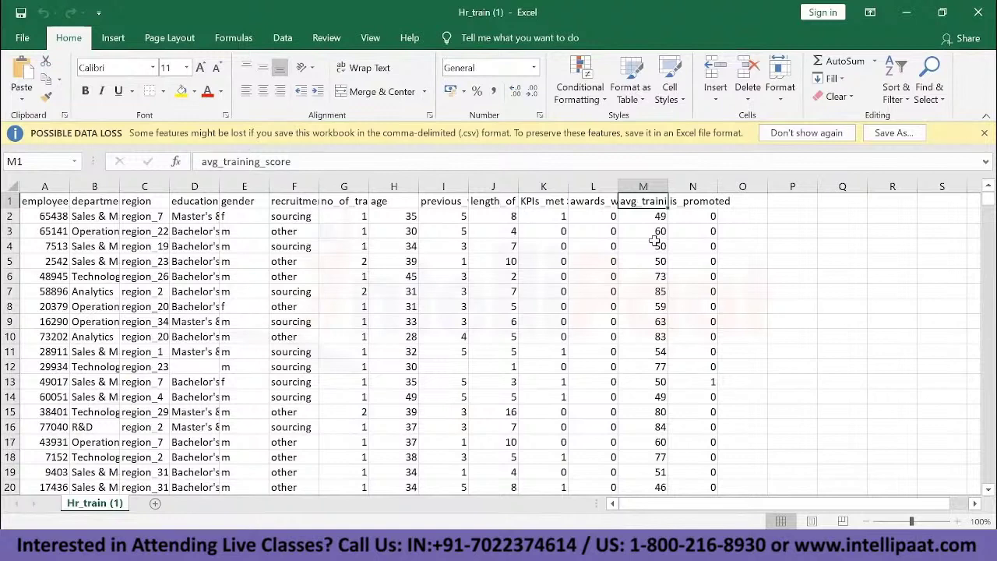
scroll(654, 242, down, 1)
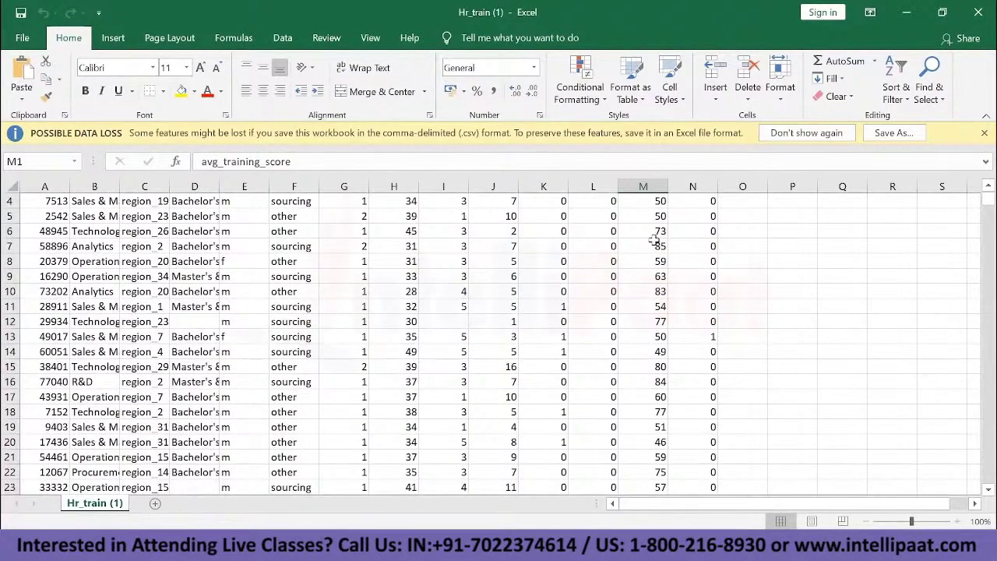
click(646, 244)
scroll(646, 230, up, 1)
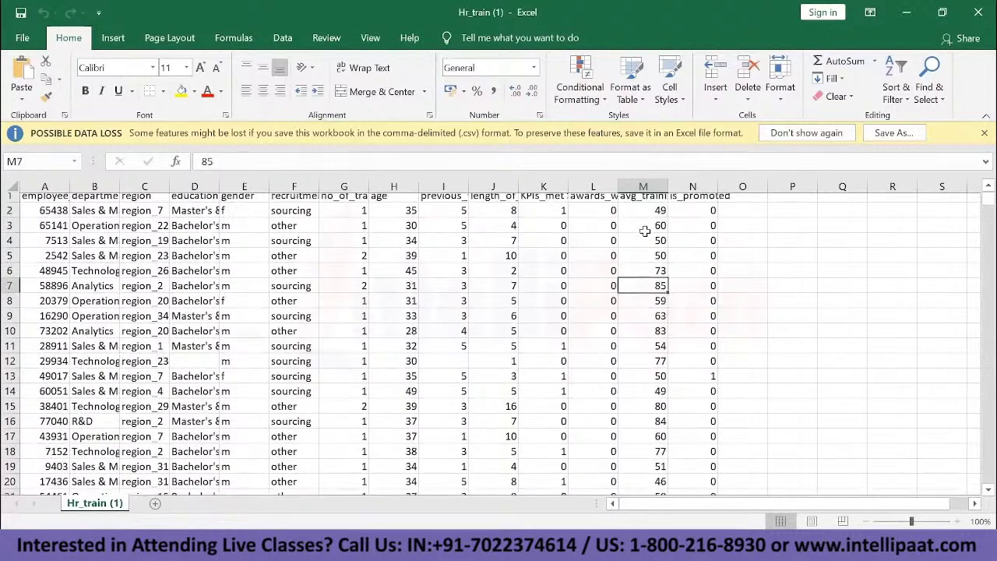
click(646, 216)
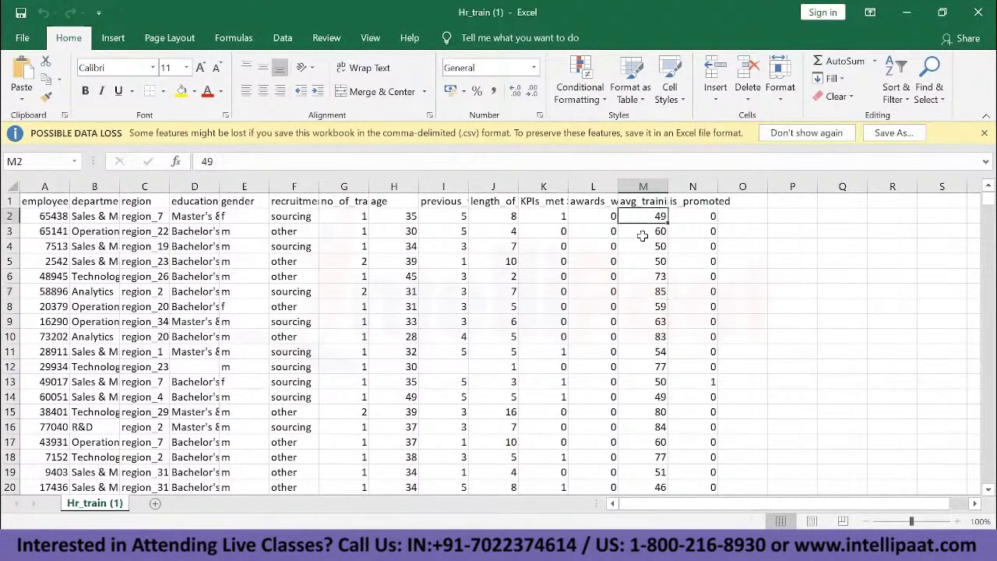
scroll(640, 280, down, 9)
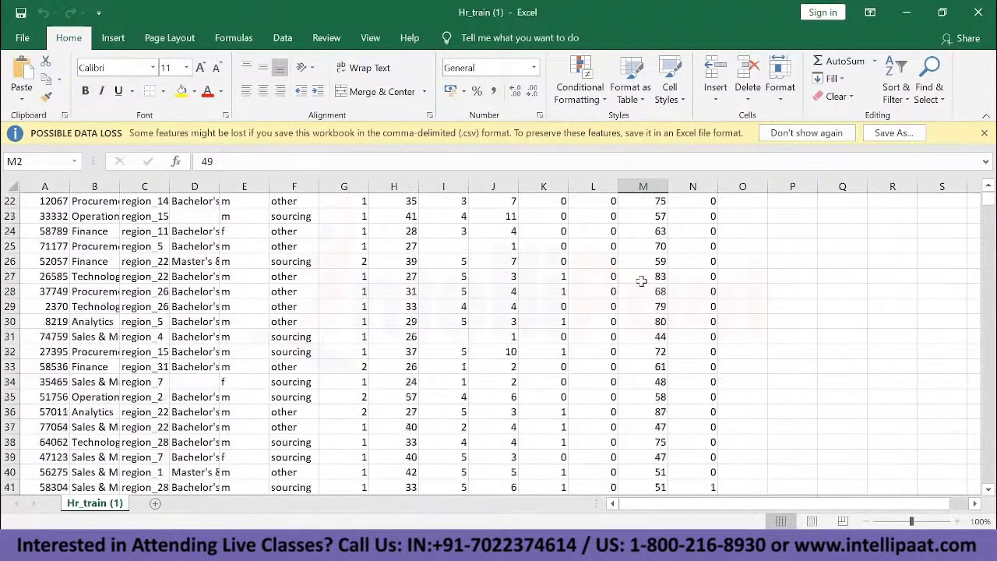
scroll(640, 280, up, 9)
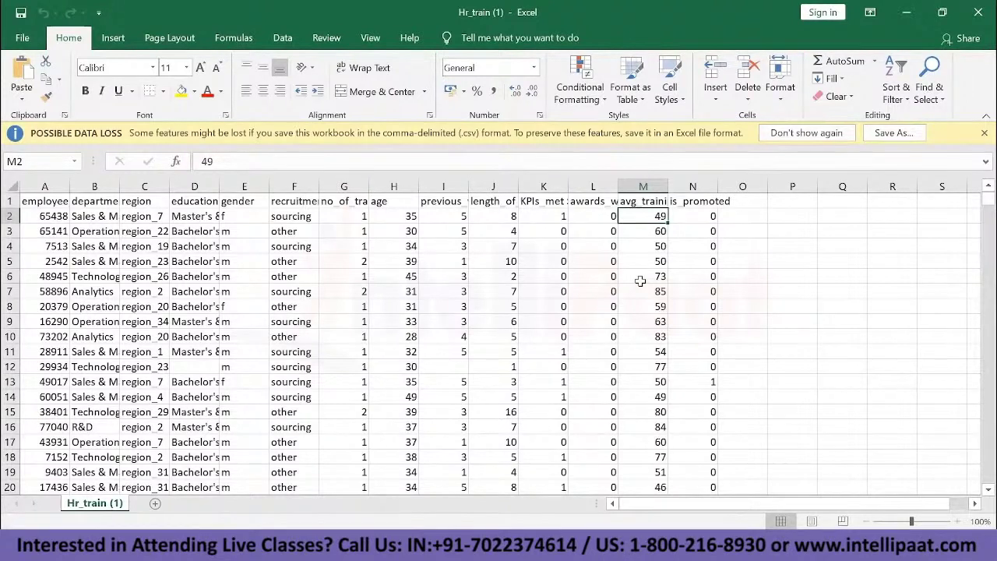
click(644, 207)
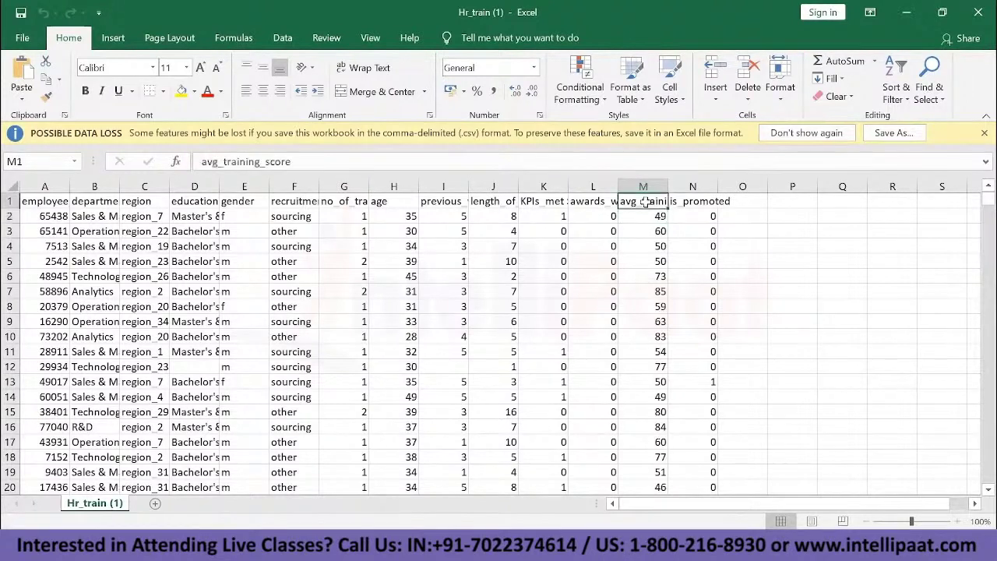
click(649, 279)
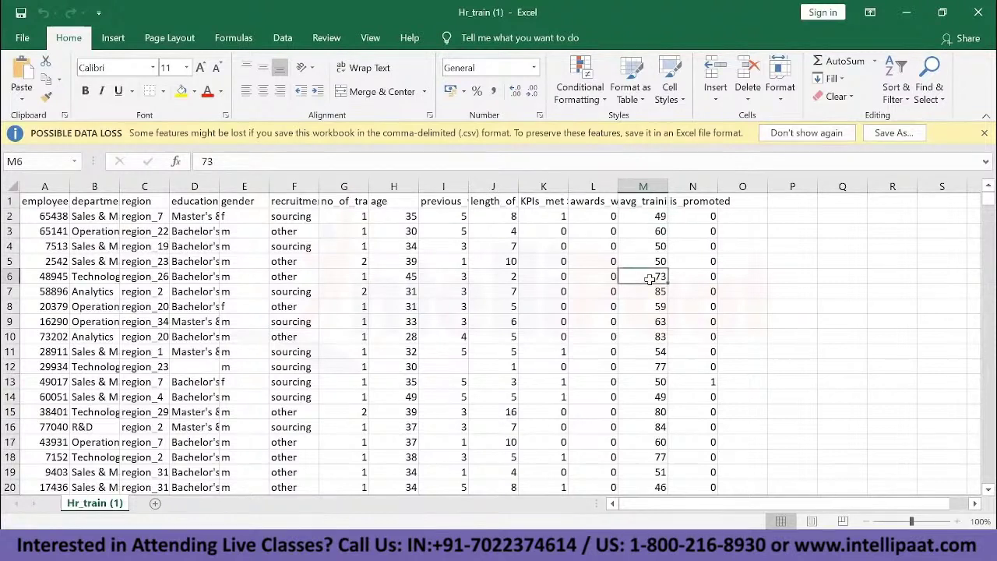
Examine the is_promoted column from its header down to the promoted employee in row 41.
click(698, 202)
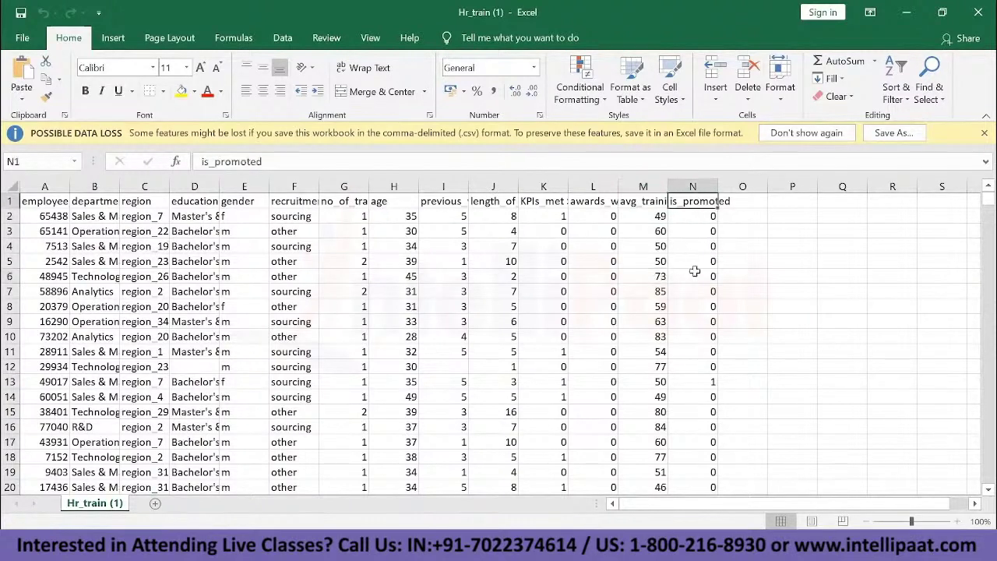
scroll(694, 271, down, 7)
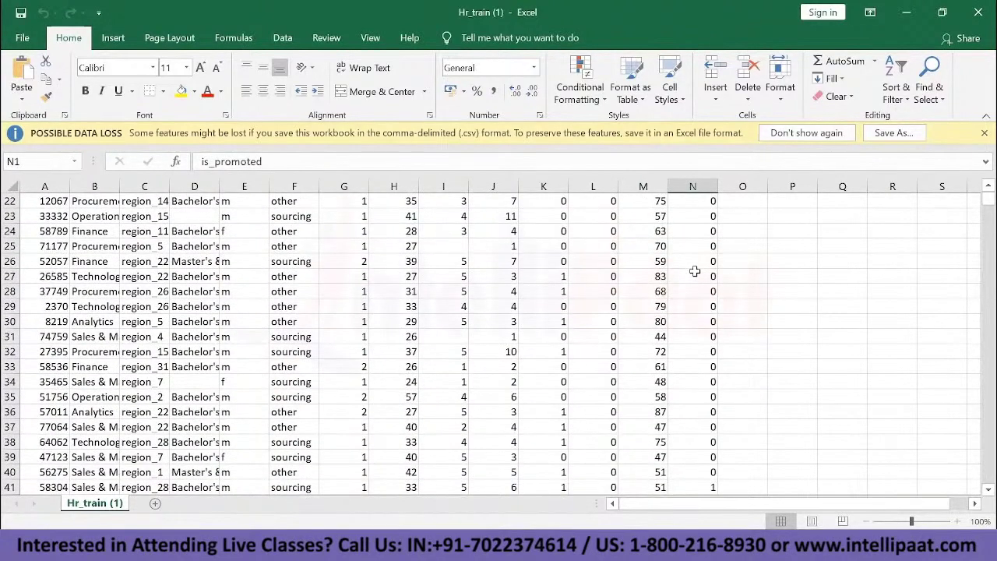
scroll(694, 271, down, 5)
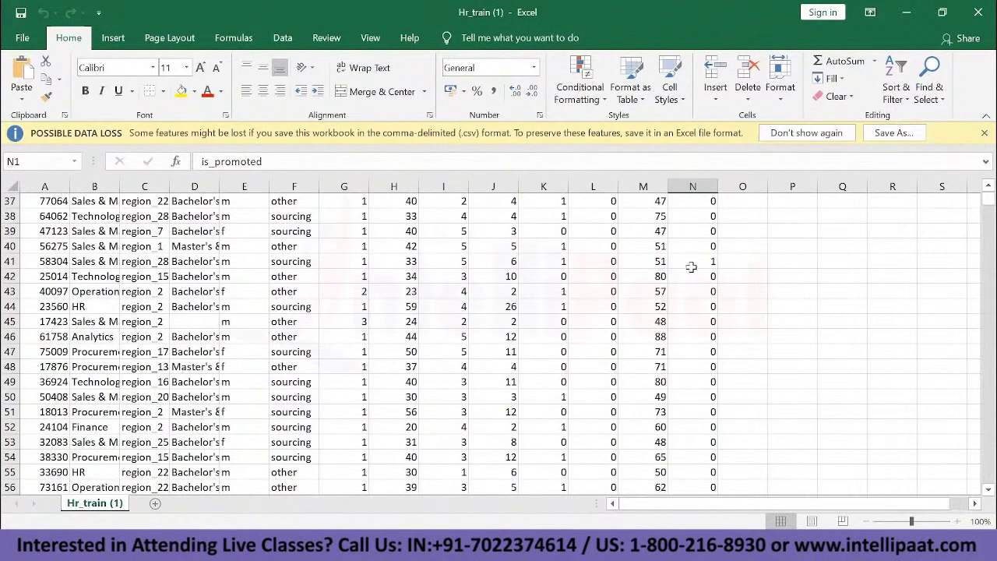
click(691, 264)
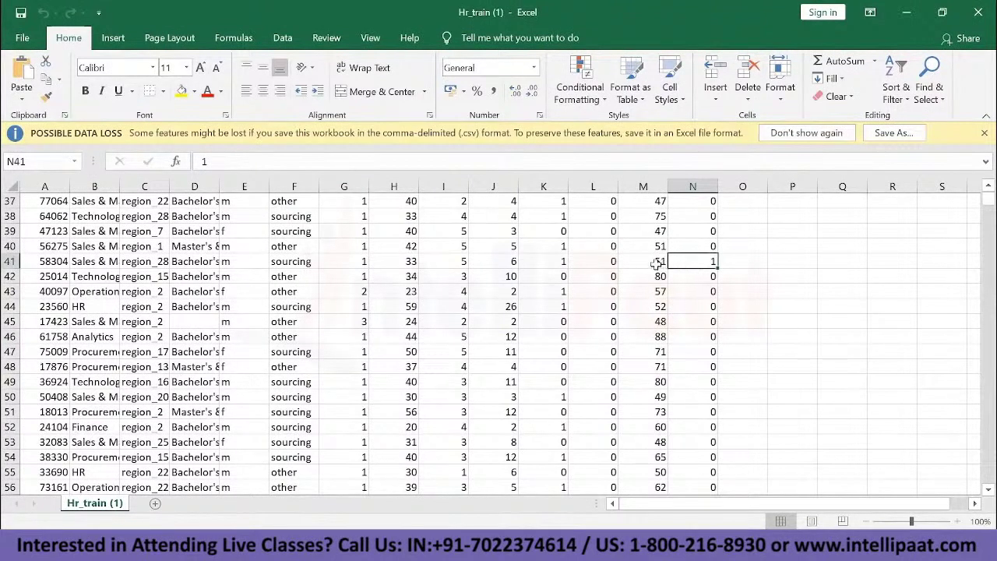
Compare row 41's training score, KPI and length of service entries with the column headers for the promoted employee.
click(657, 265)
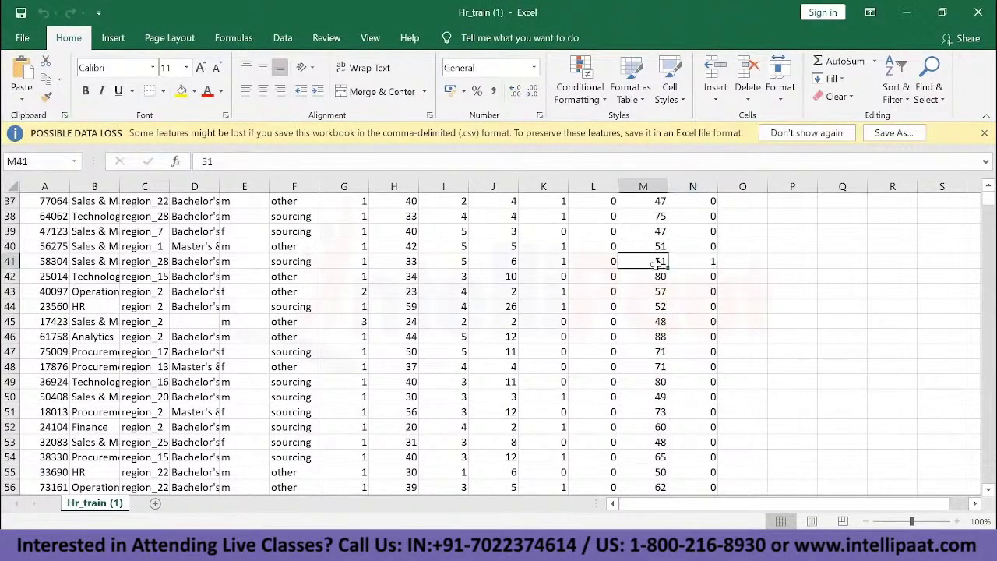
click(546, 265)
scroll(549, 269, up, 6)
scroll(550, 269, up, 6)
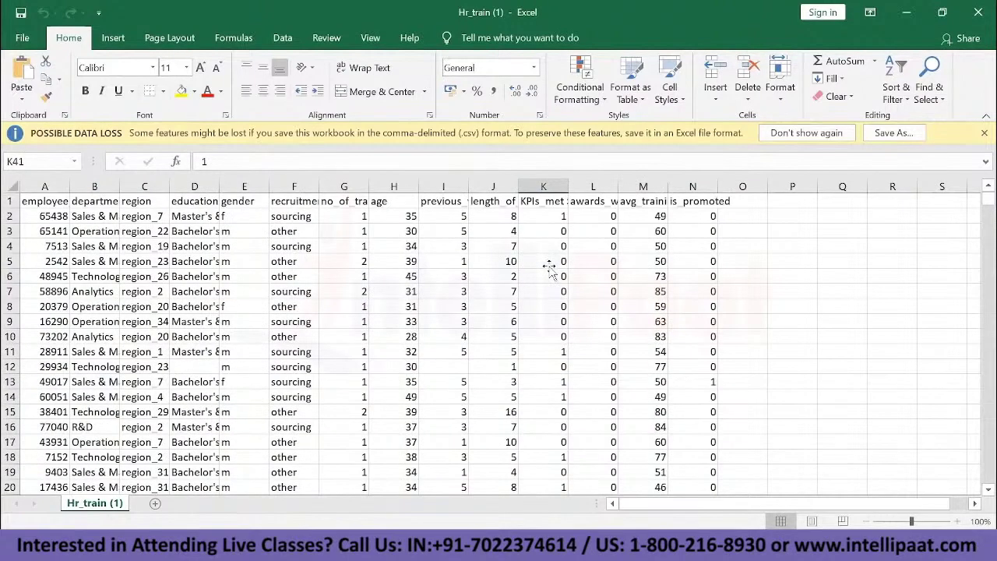
scroll(549, 268, down, 8)
scroll(550, 269, down, 1)
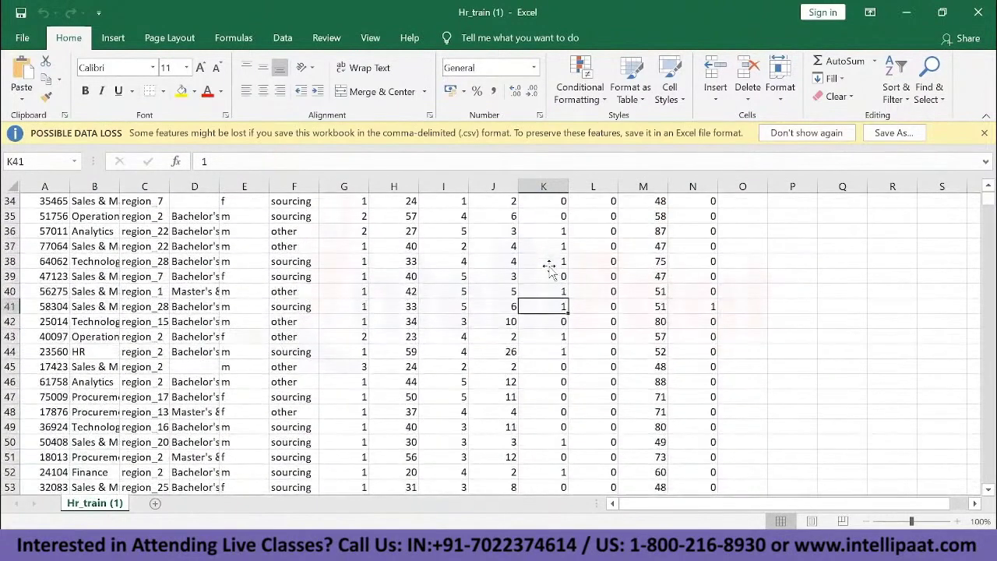
click(503, 308)
scroll(546, 278, up, 11)
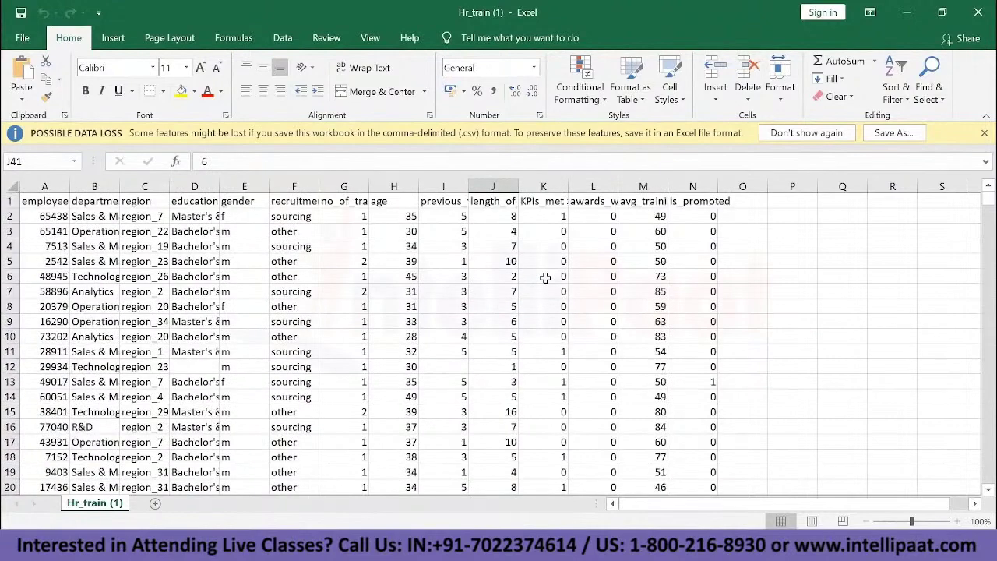
scroll(545, 278, down, 11)
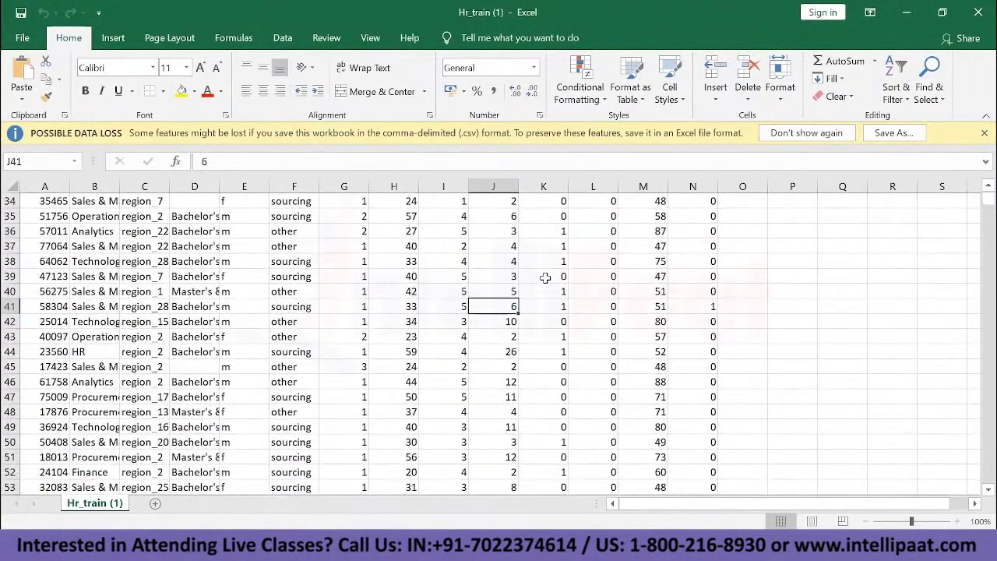
scroll(545, 278, down, 4)
scroll(545, 278, up, 15)
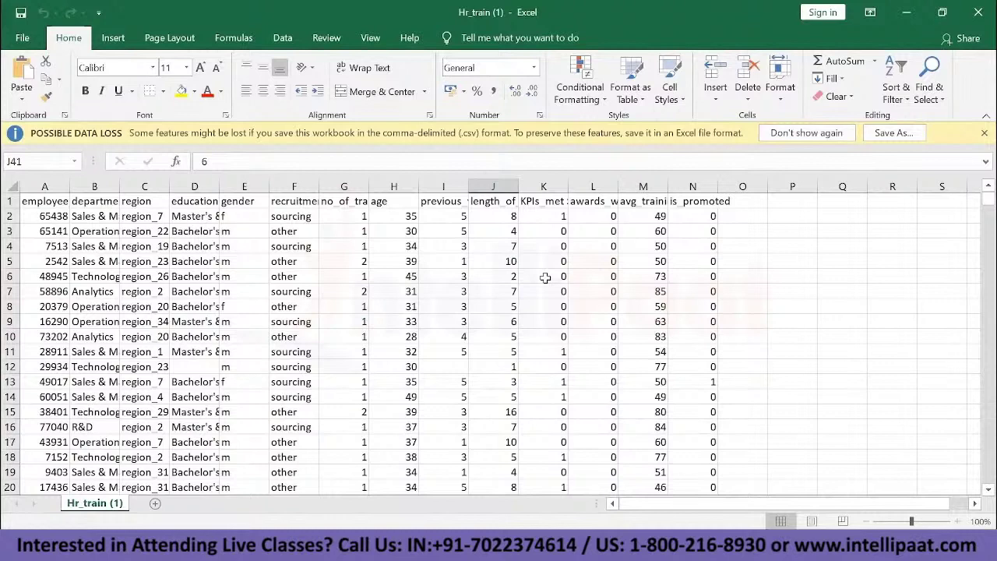
Switch to the Hr_test workbook and check row 1 for a column after avg_training_score.
key(alt+Tab)
key(alt+Tab)
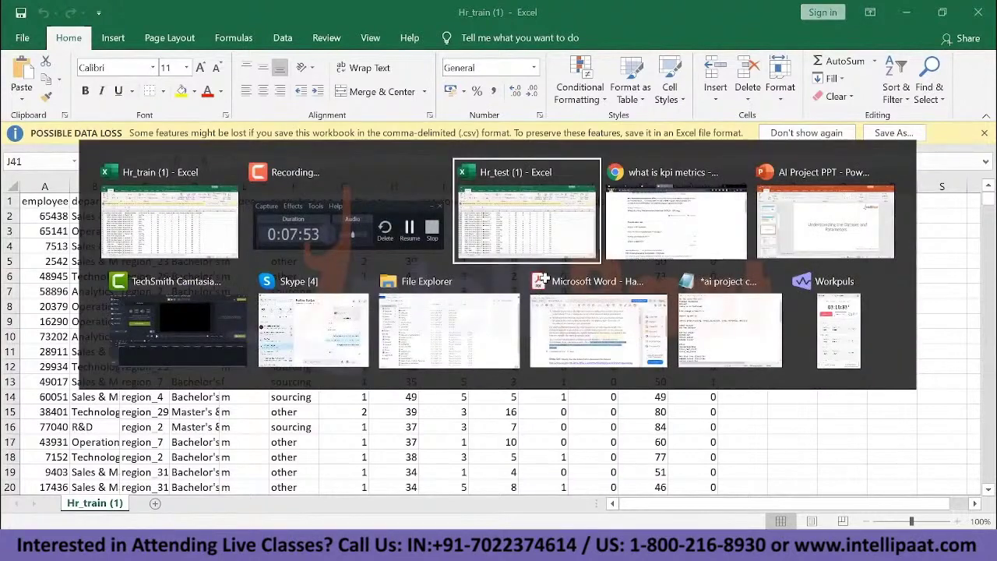
scroll(564, 332, up, 20)
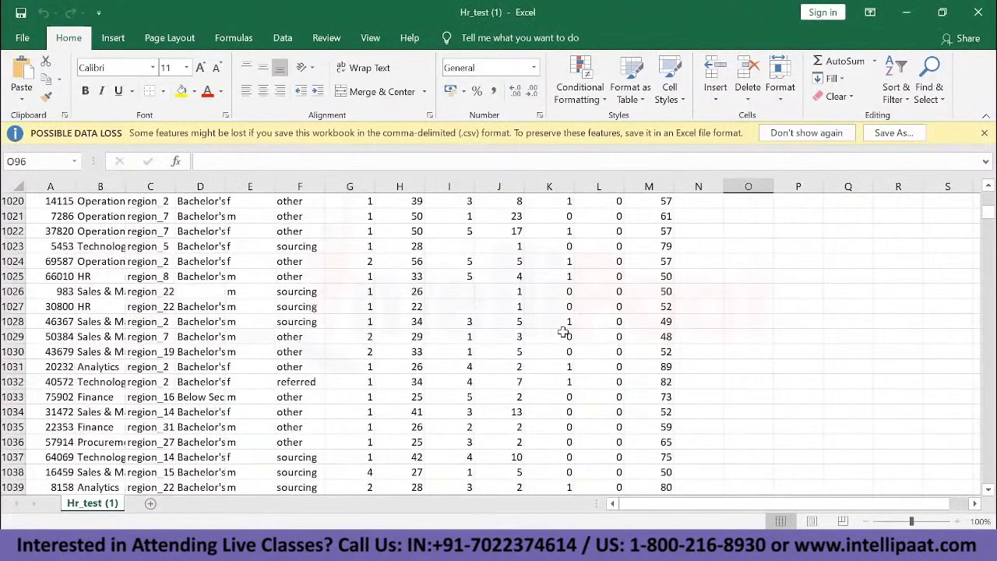
scroll(563, 333, up, 20)
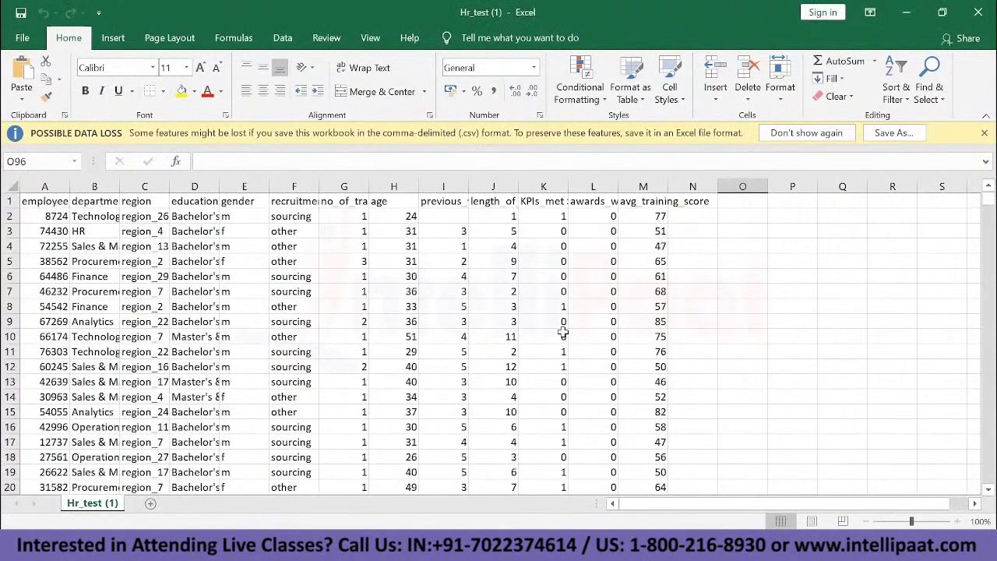
click(694, 202)
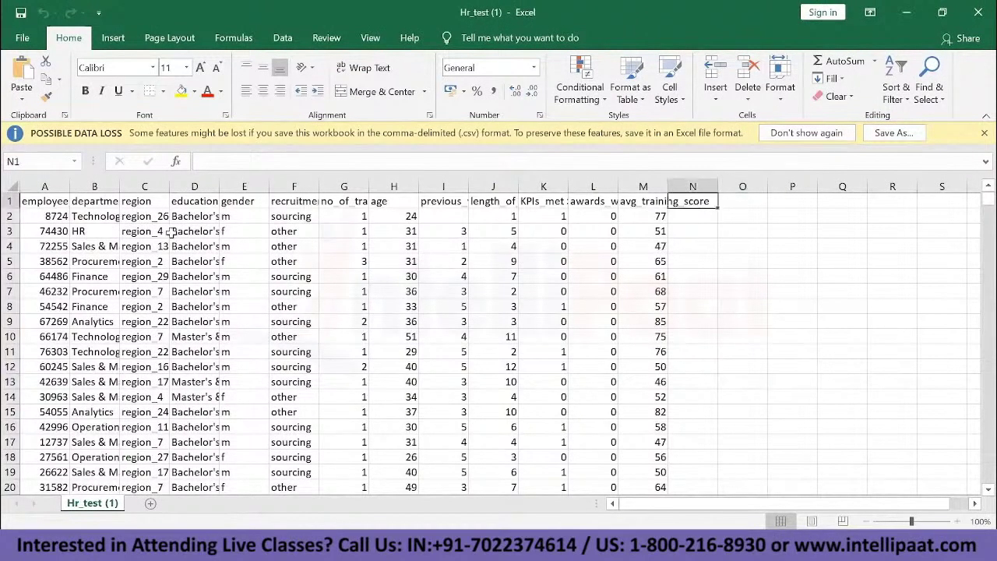
Read the Hr_test column headers in row 1 one by one, from the employee column through no_of_trainings.
click(44, 201)
key(Right)
key(Right)
key(Right)
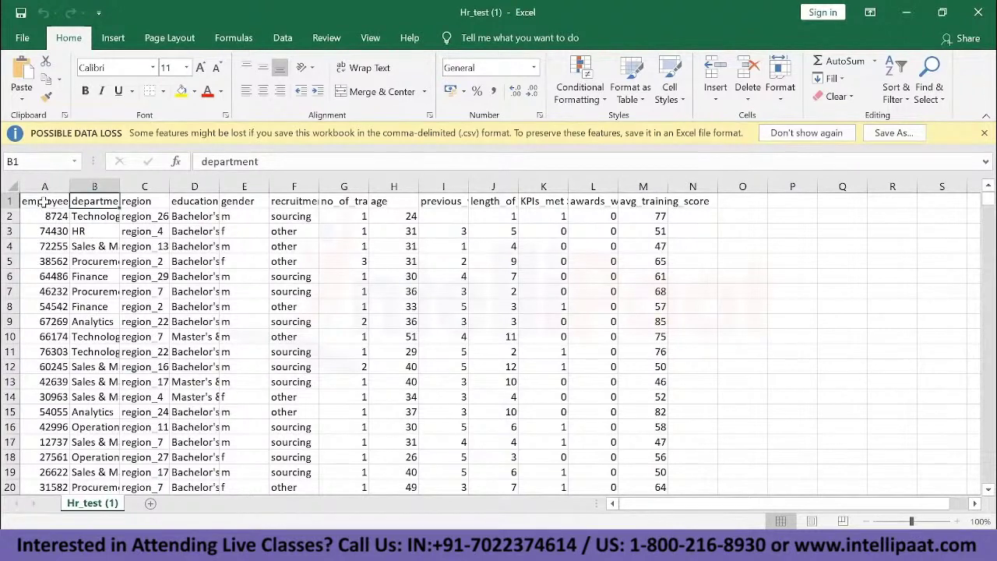
key(Right)
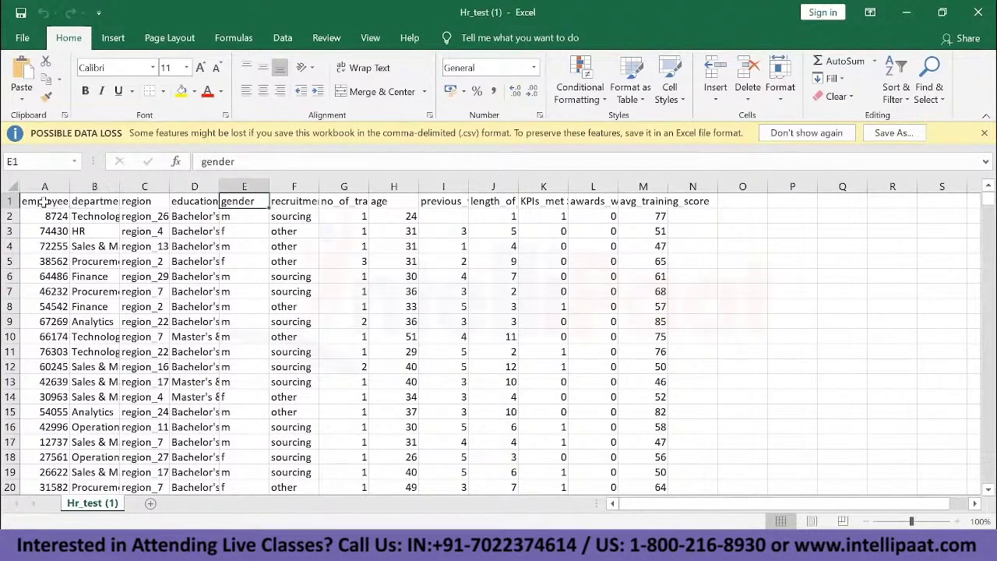
key(Right)
key(Right)
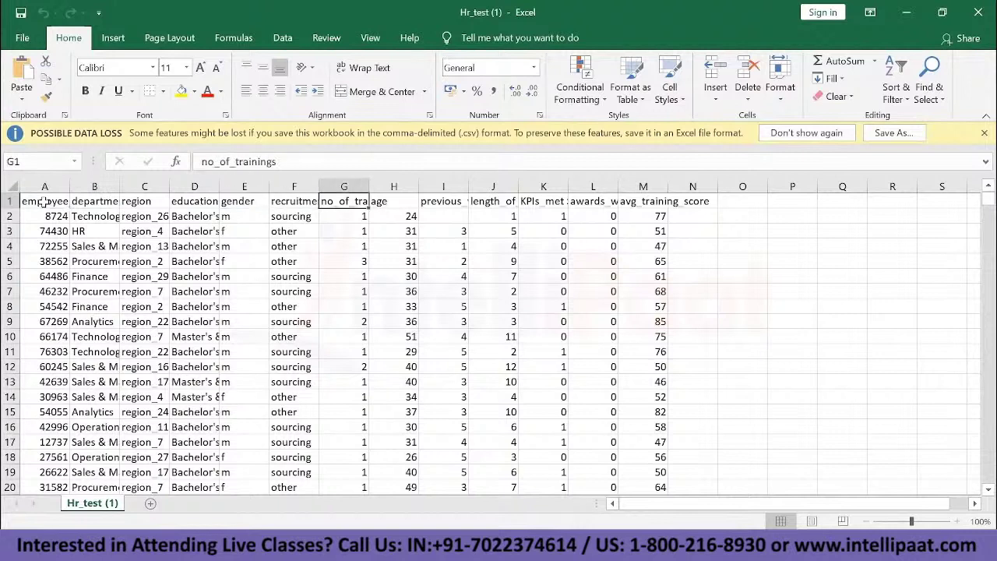
Read the remaining Hr_test headers from age through avg_training_score and check the adjacent column N for a further field.
key(Right)
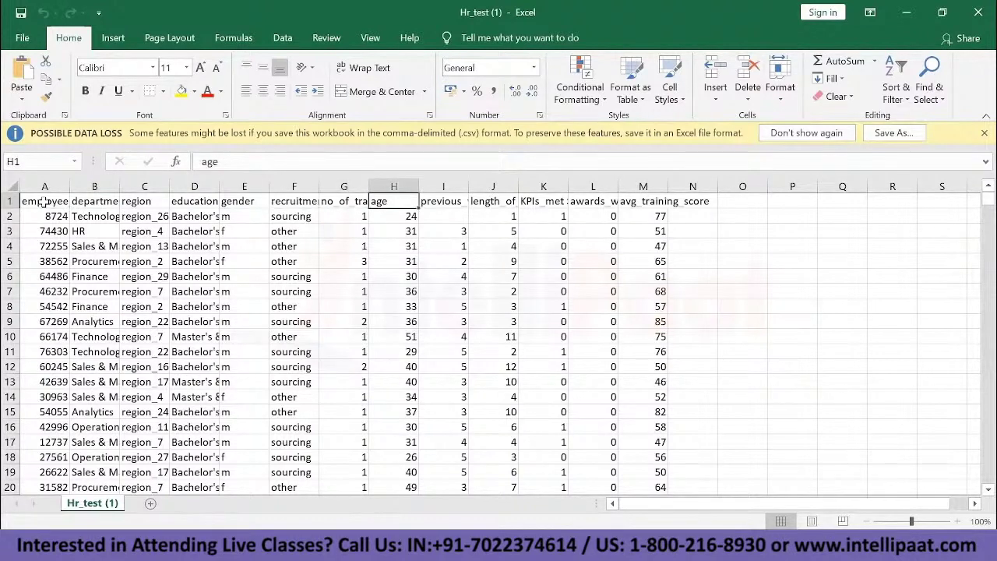
key(Right)
key(Right)
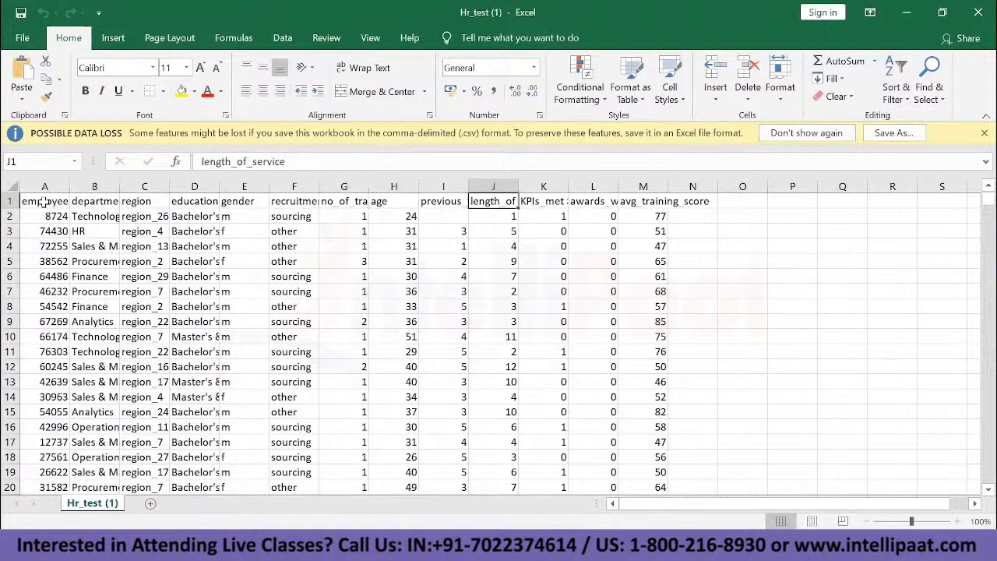
key(Right)
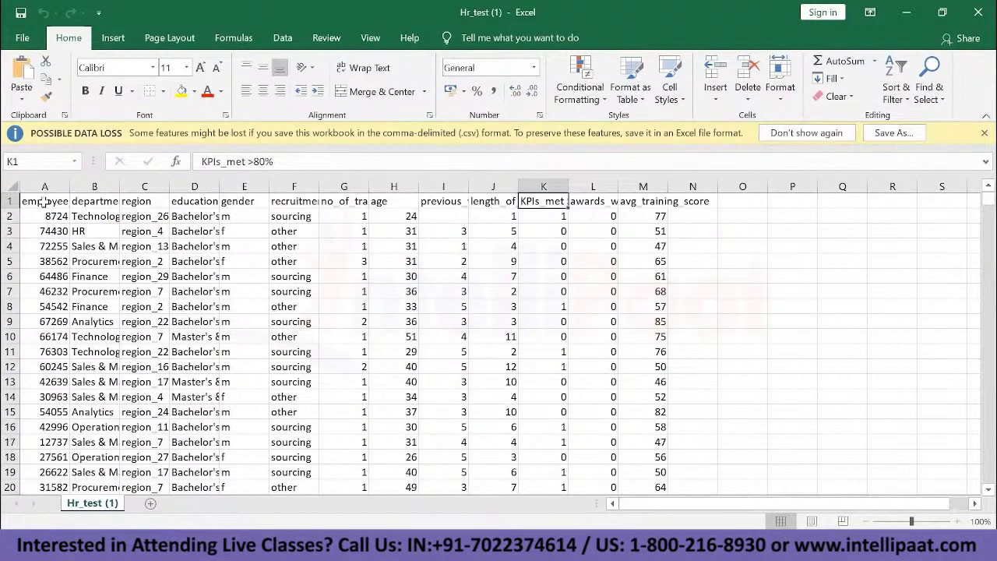
key(Right)
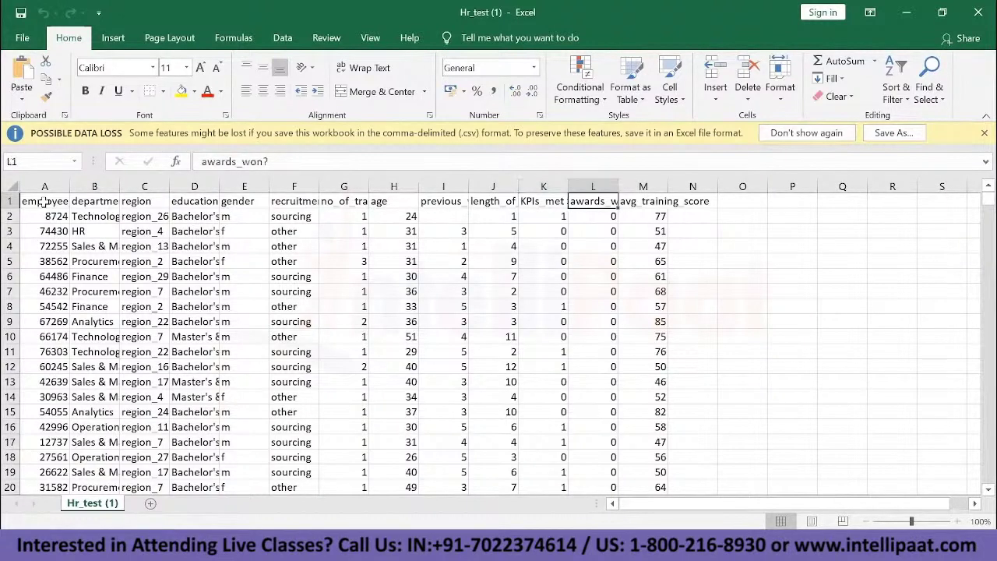
key(Right)
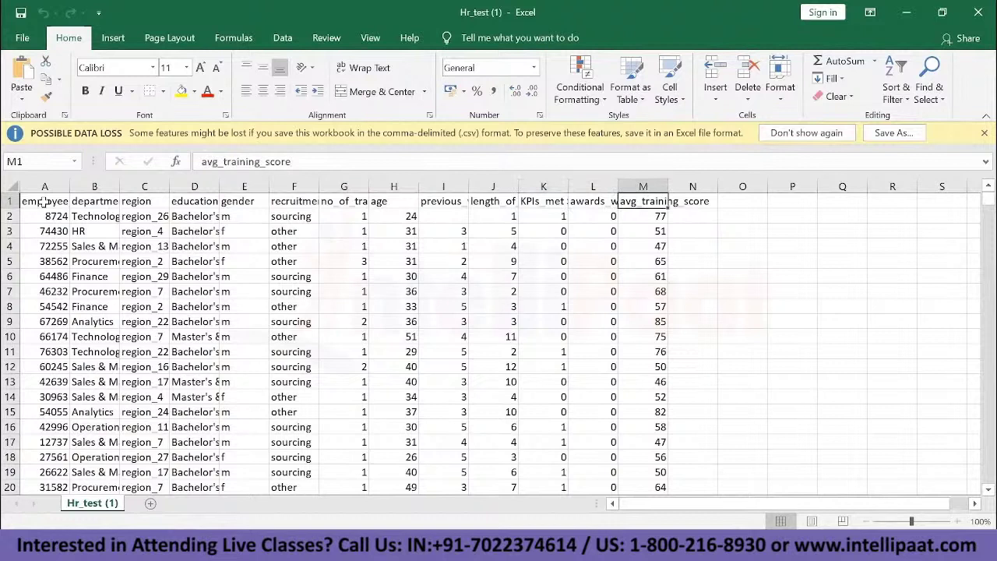
key(Right)
key(Left)
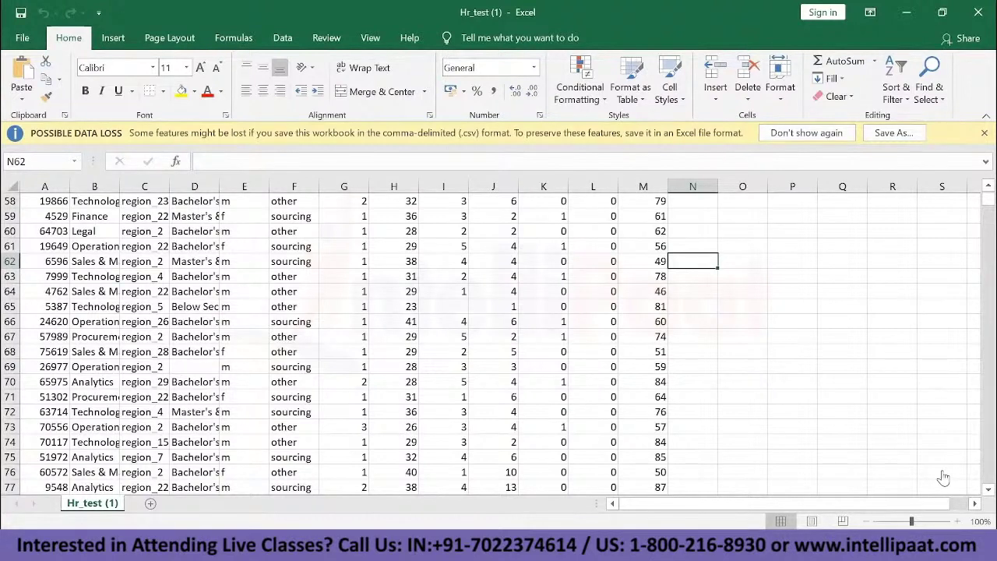
click(702, 353)
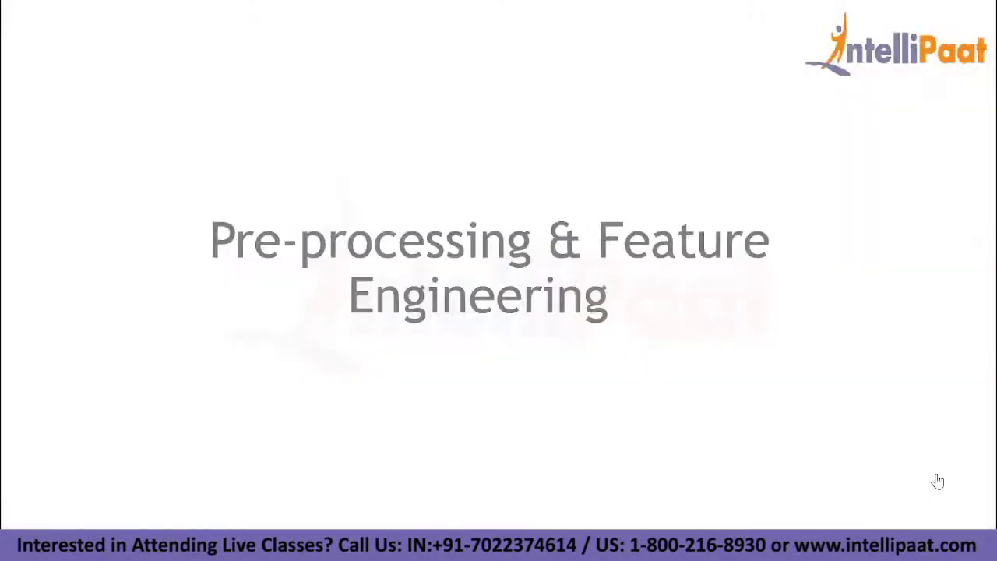
click(938, 481)
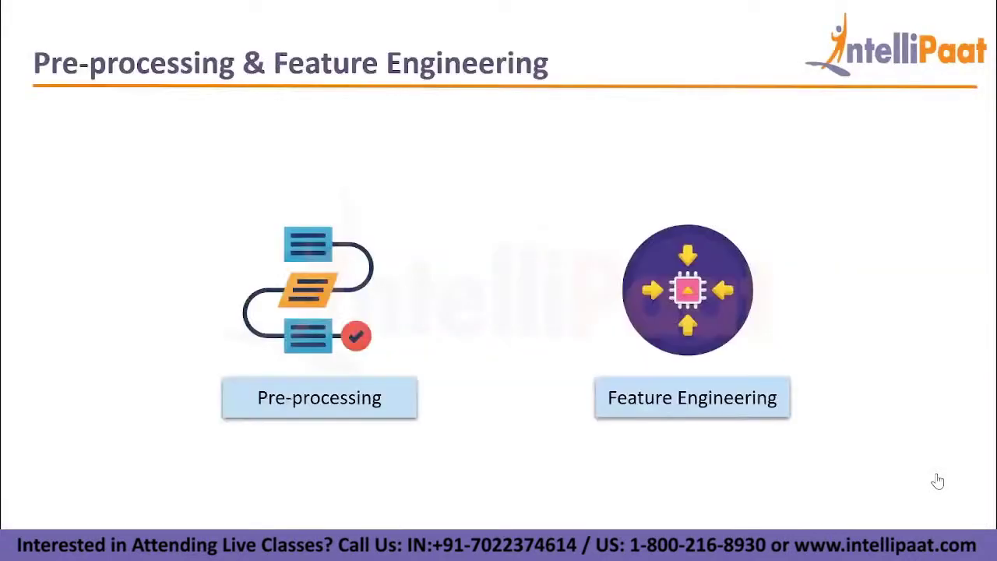